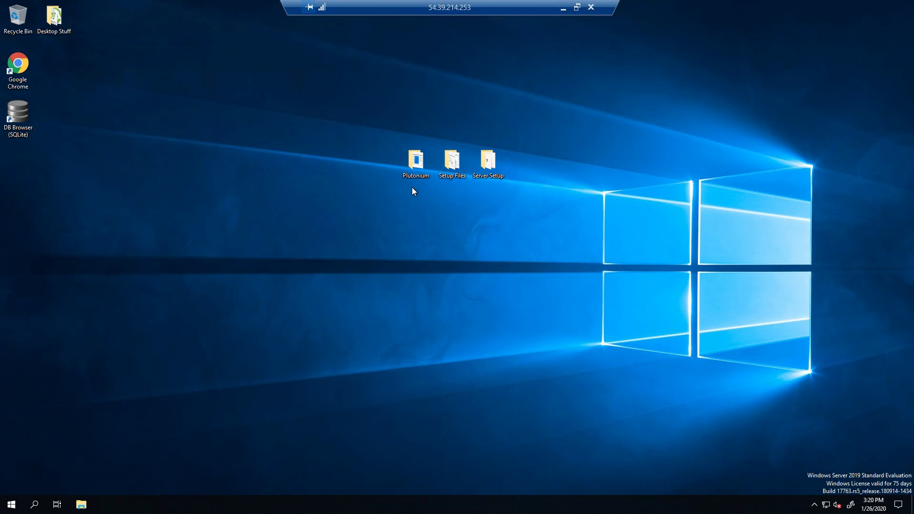
Step: Open the Plutonium desktop folder, view the download section of the plutonium.pw page, and close that page
double_click(412, 175)
drag(362, 222, 343, 198)
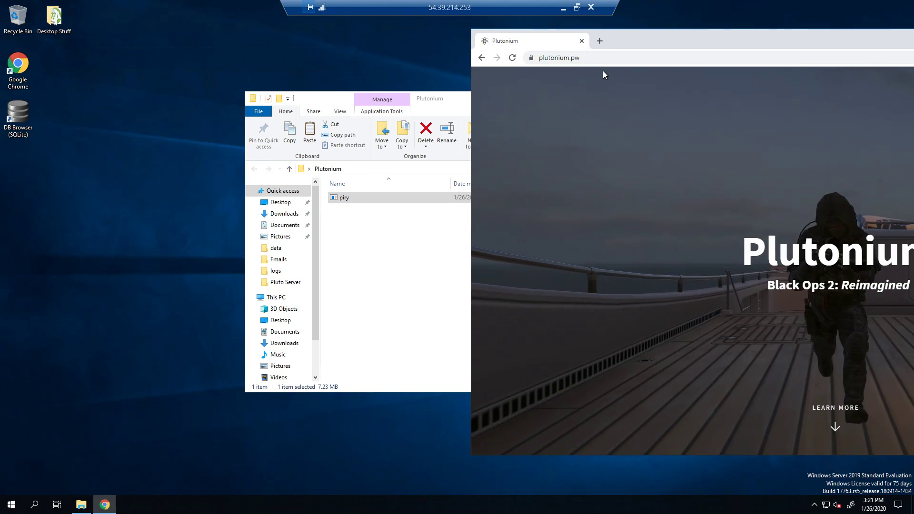
scroll(672, 175, down, 5)
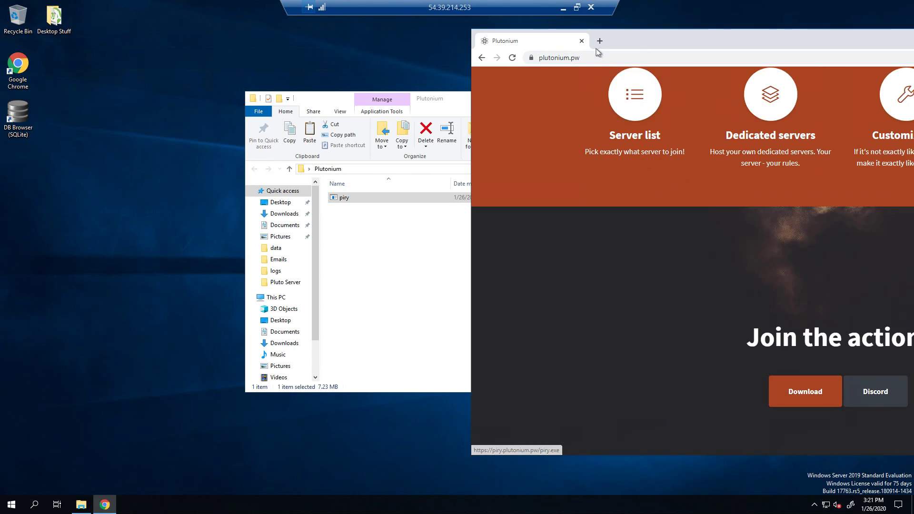
click(581, 40)
drag(333, 223, 454, 197)
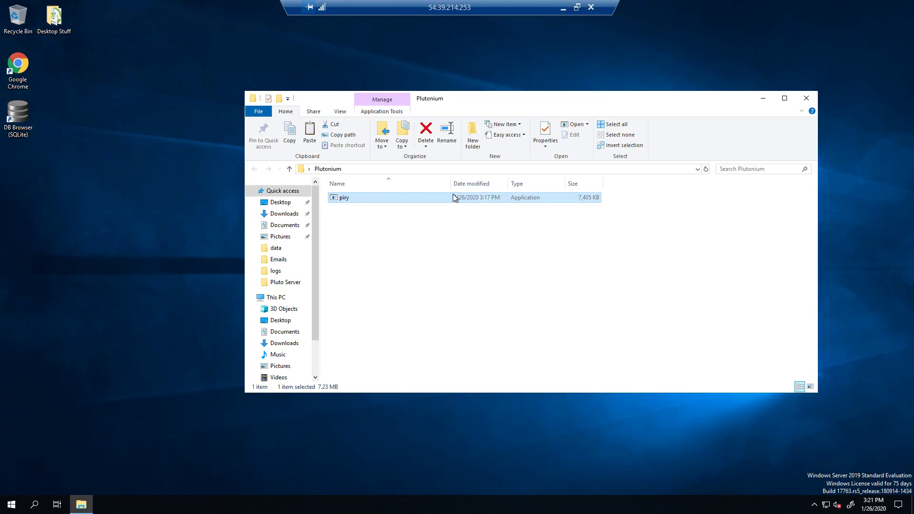
Step: Run piry from the Plutonium folder to download the game files, shorten its console window, and close the folder
double_click(433, 197)
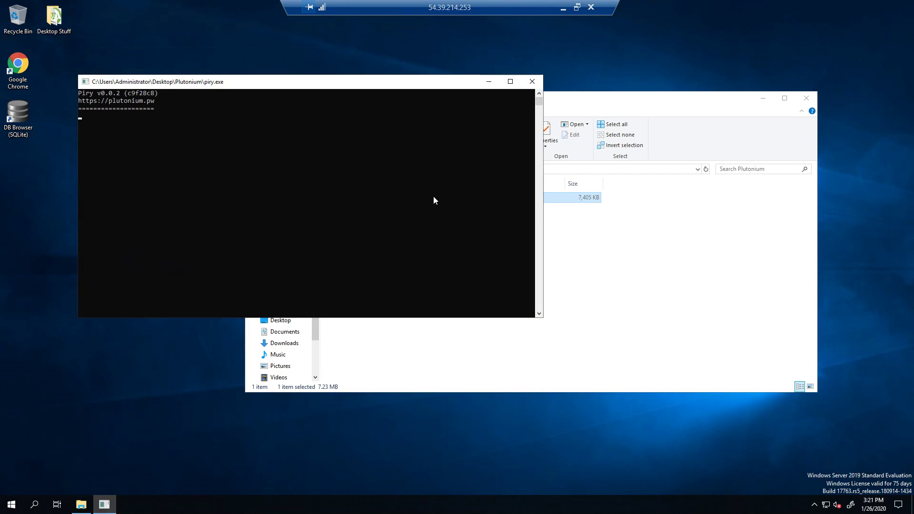
drag(180, 74, 114, 12)
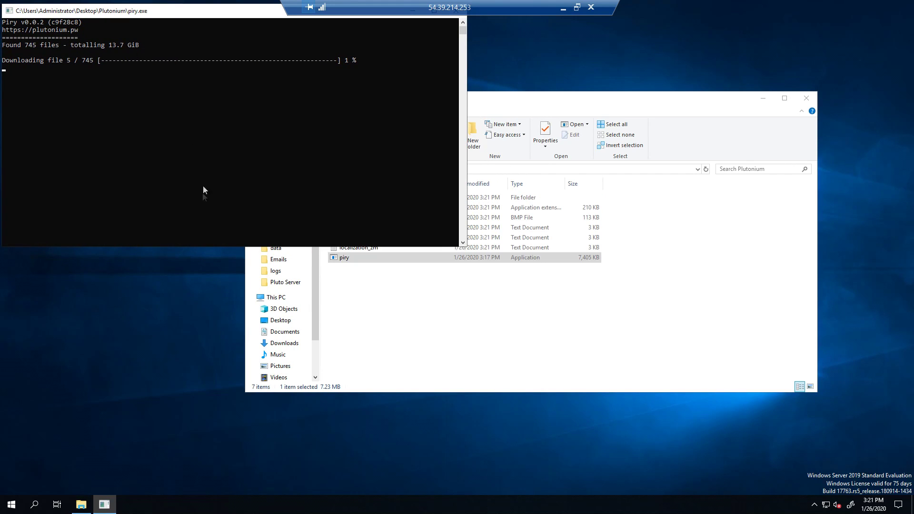
drag(206, 247, 247, 88)
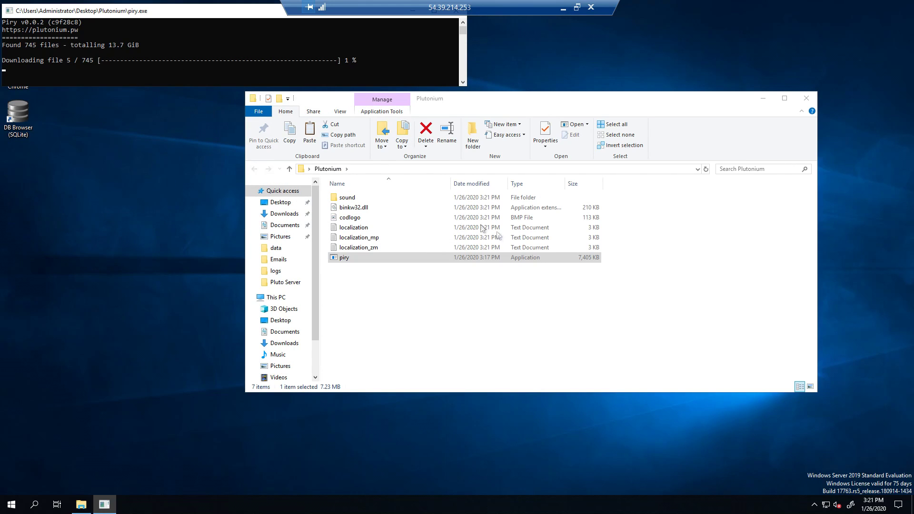
drag(509, 102, 287, 160)
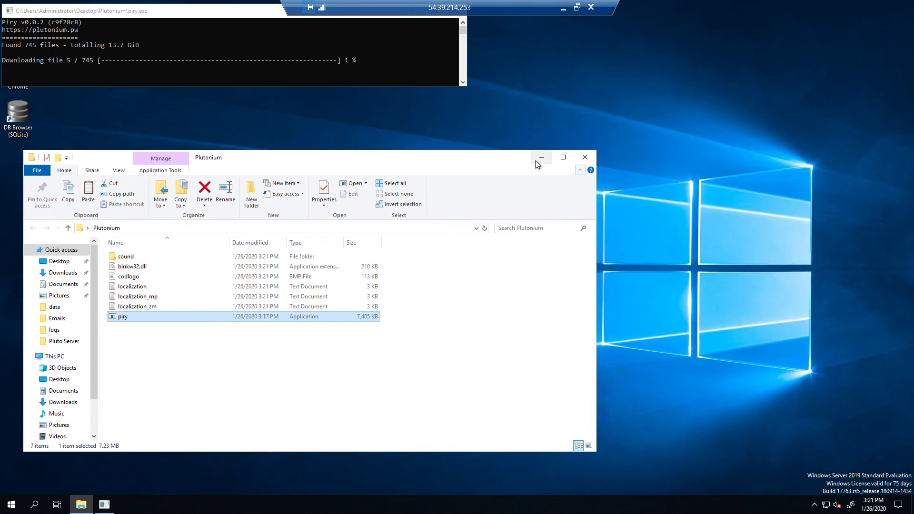
click(592, 160)
double_click(488, 162)
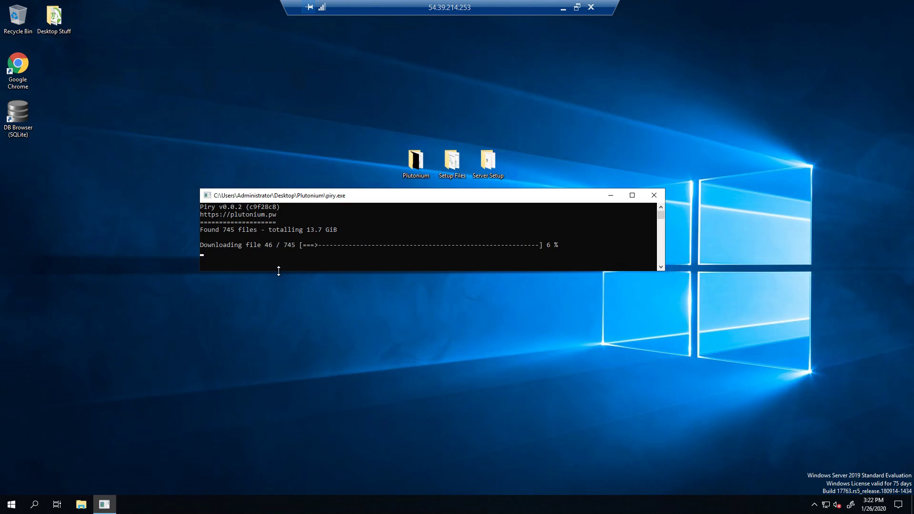
Step: Find Windows Defender Firewall and show the inbound rules in its advanced settings
click(41, 509)
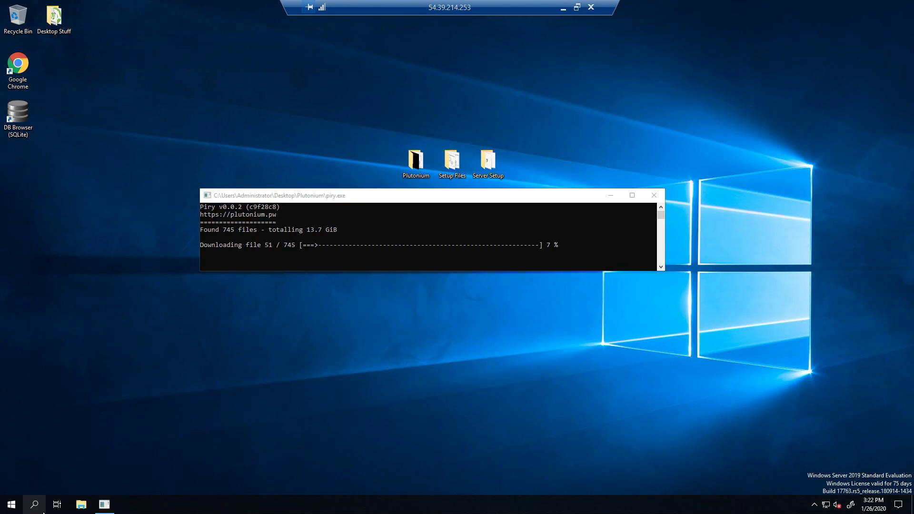
text(fire)
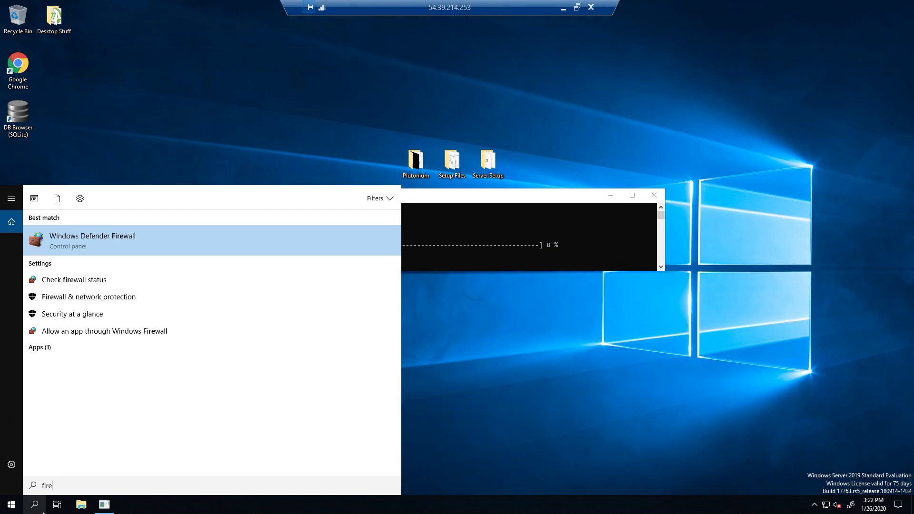
click(316, 262)
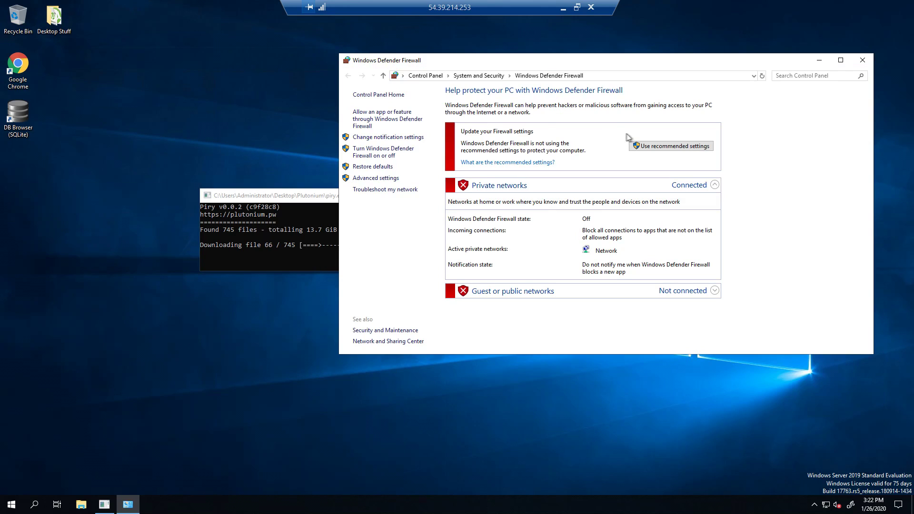
drag(440, 61, 405, 94)
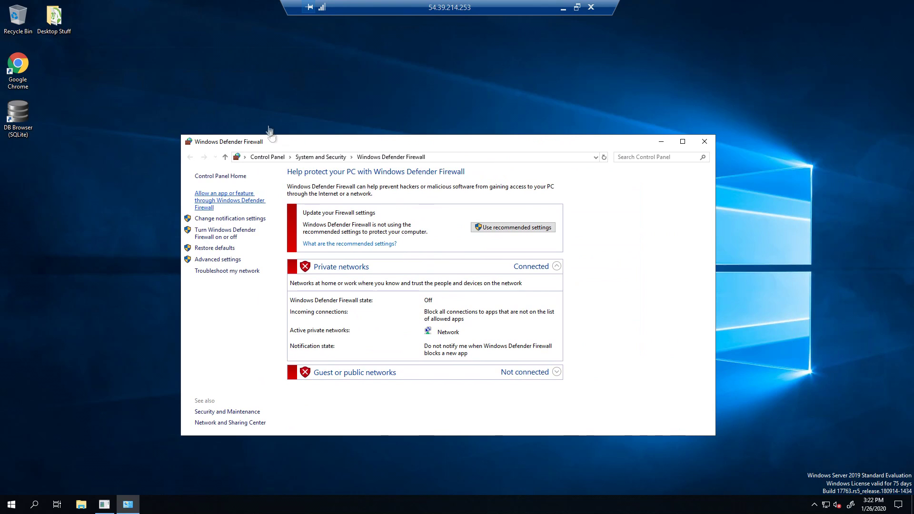
click(219, 260)
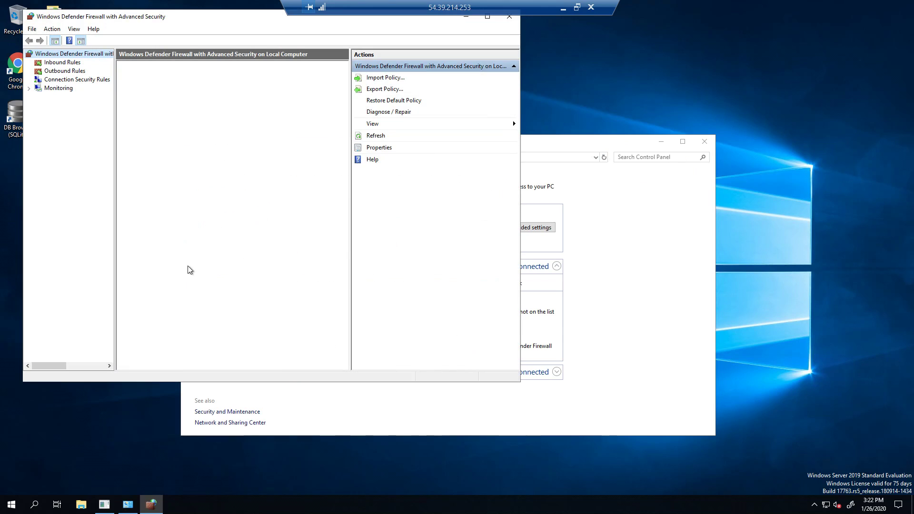
click(53, 63)
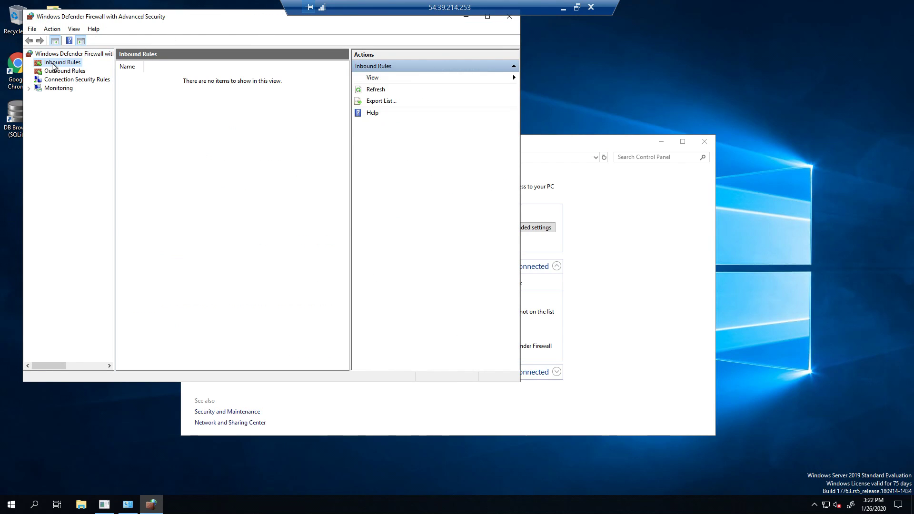
Step: Start a new inbound firewall rule of the Port type, using UDP with specific local ports
click(383, 78)
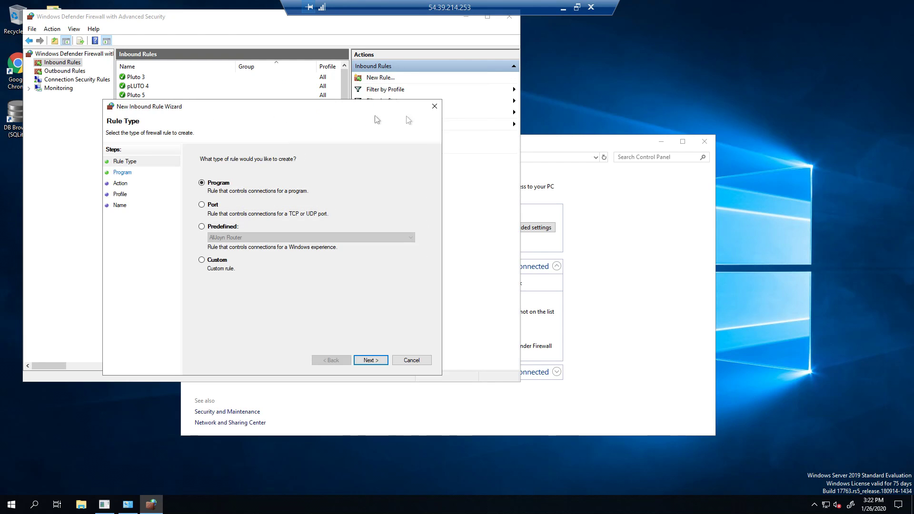
drag(261, 111, 536, 114)
click(483, 209)
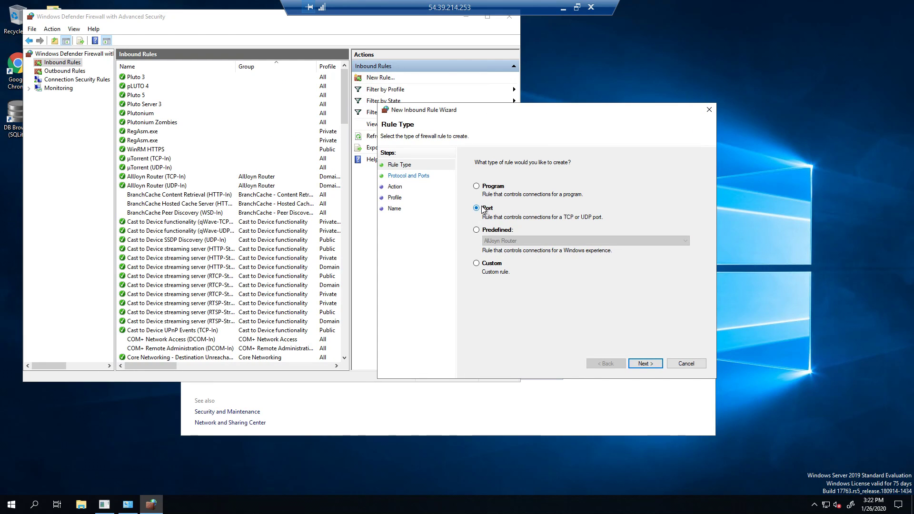
click(645, 364)
click(489, 186)
click(589, 237)
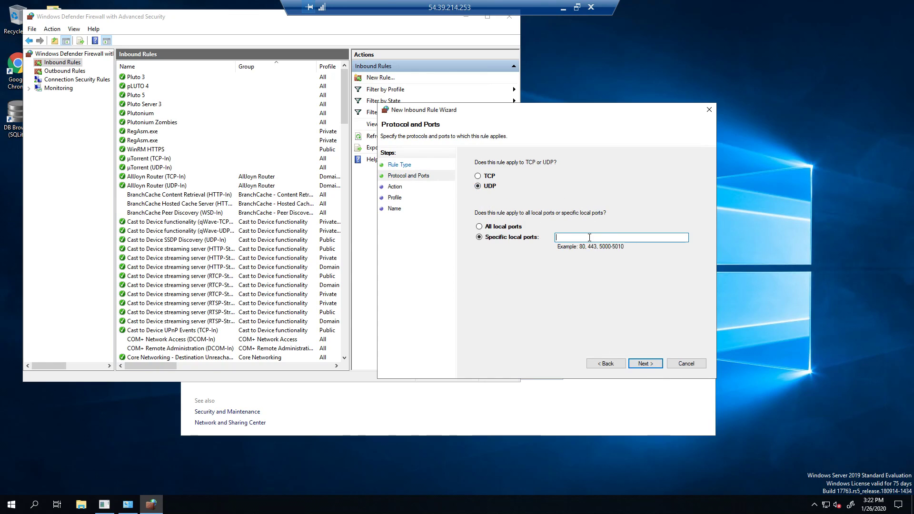
Step: Set the new rule's local ports to 4976-4980, checking the ports used by the existing inbound rules
text(3976)
drag(157, 367, 246, 367)
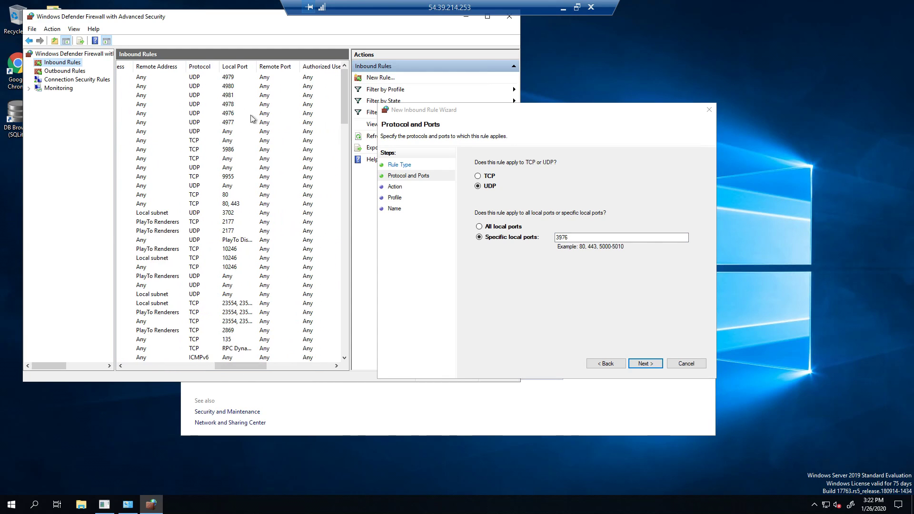
double_click(576, 236)
text(4)
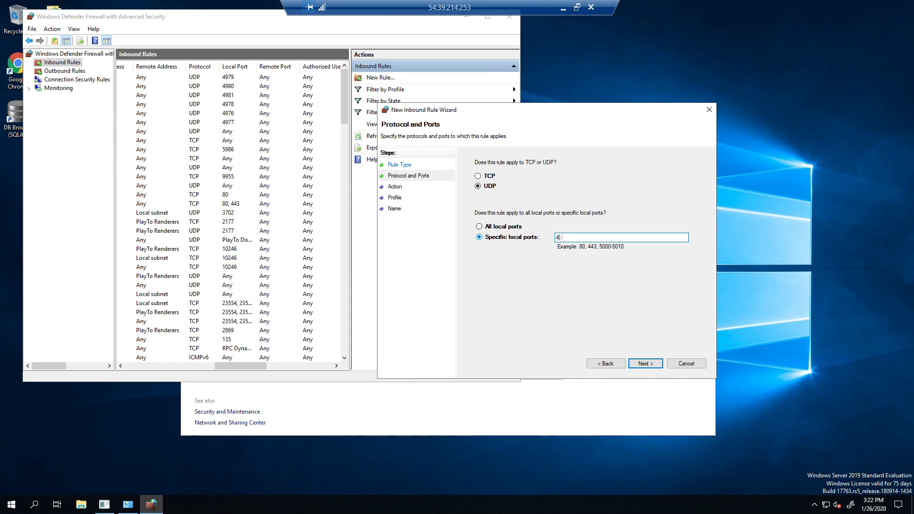
text(976)
text(-4978)
key(BackSpace)
key(BackSpace)
text(80)
Step: Proceed with Allow the connection and the default profiles, cancel the unnamed rule, and close the firewall windows
click(652, 367)
click(644, 363)
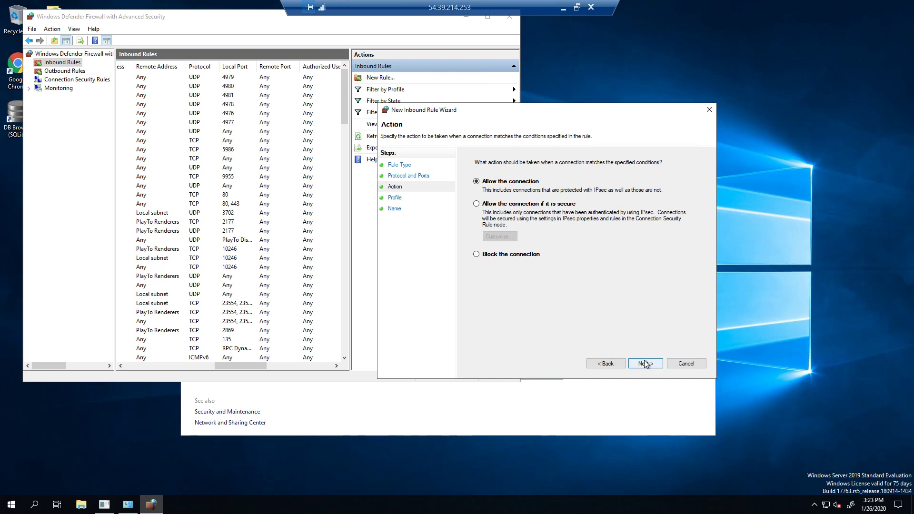
click(631, 364)
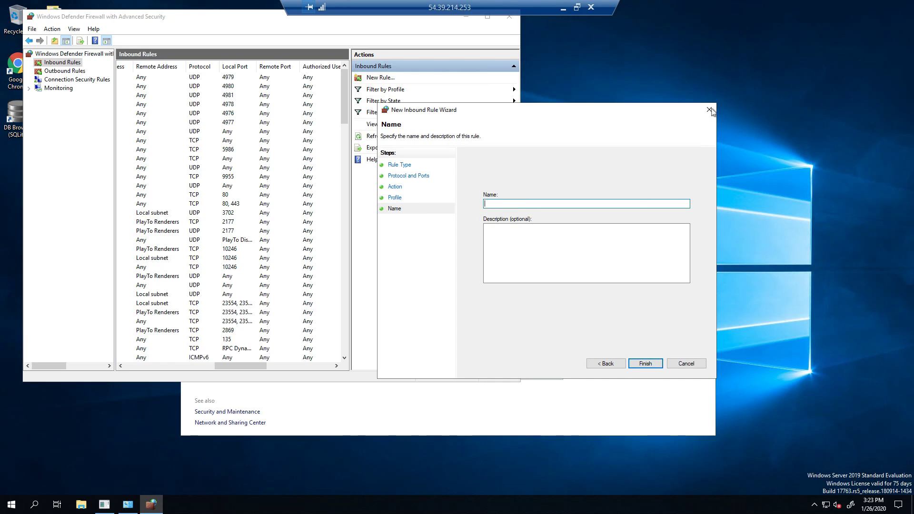
key(Escape)
drag(206, 17, 188, 112)
click(28, 166)
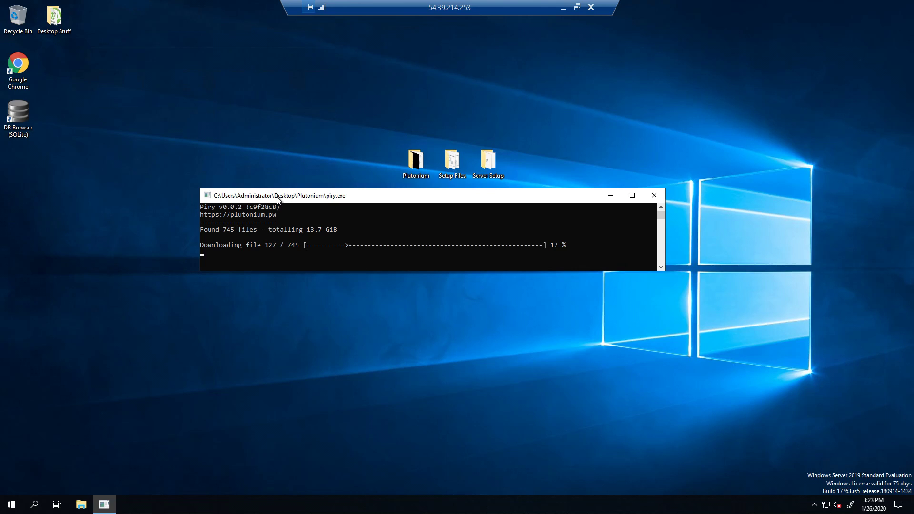
Step: Reopen the Plutonium folder to check the downloaded files, and dismiss the piry console once the download is complete
double_click(487, 165)
drag(371, 199, 558, 57)
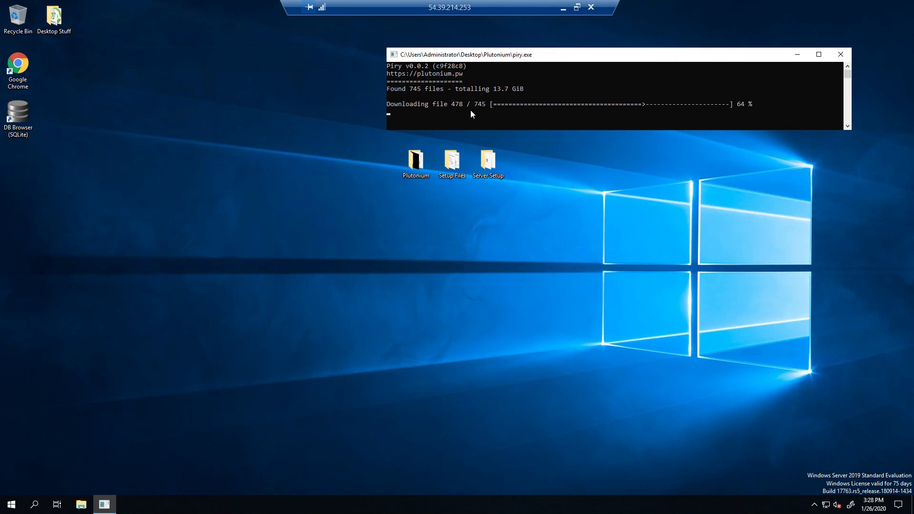
double_click(416, 160)
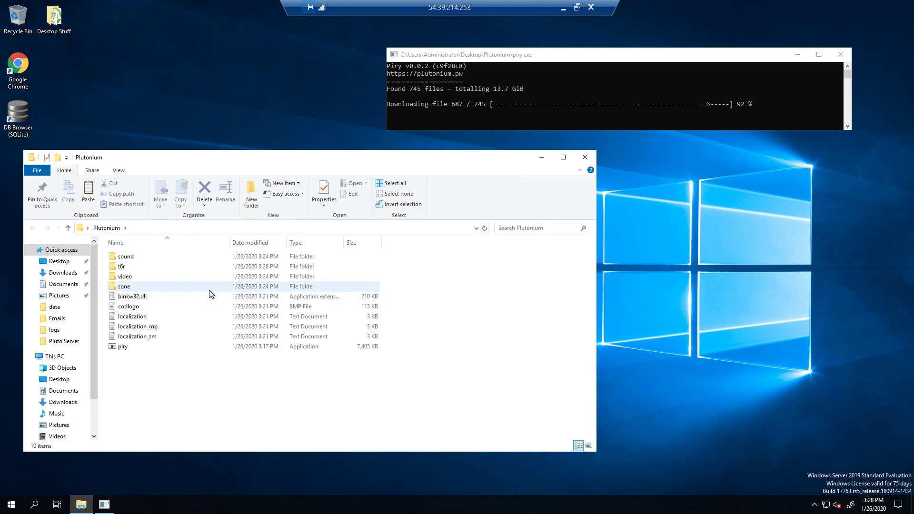
drag(357, 154, 350, 202)
click(461, 82)
key(Return)
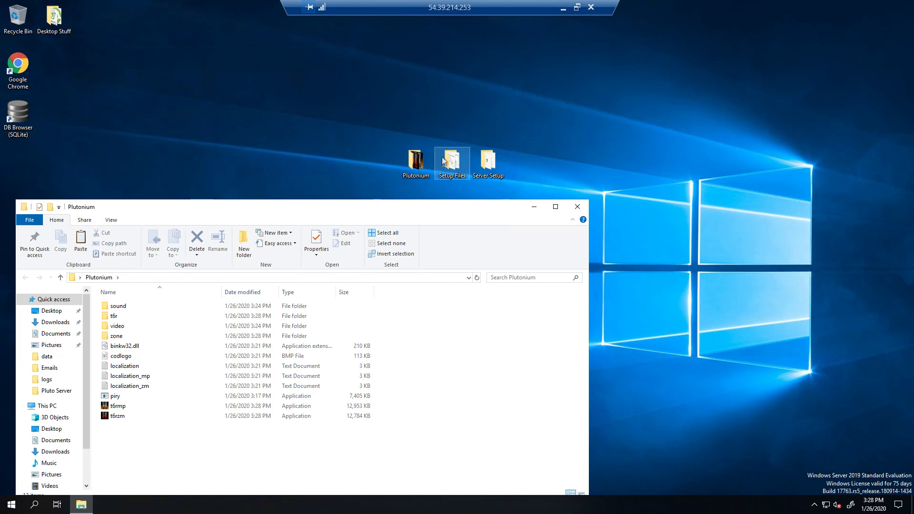
Step: Move the t6r folder and the Multiplayer and Zombies batch files from Setup Files into Plutonium, then close Setup Files
double_click(456, 168)
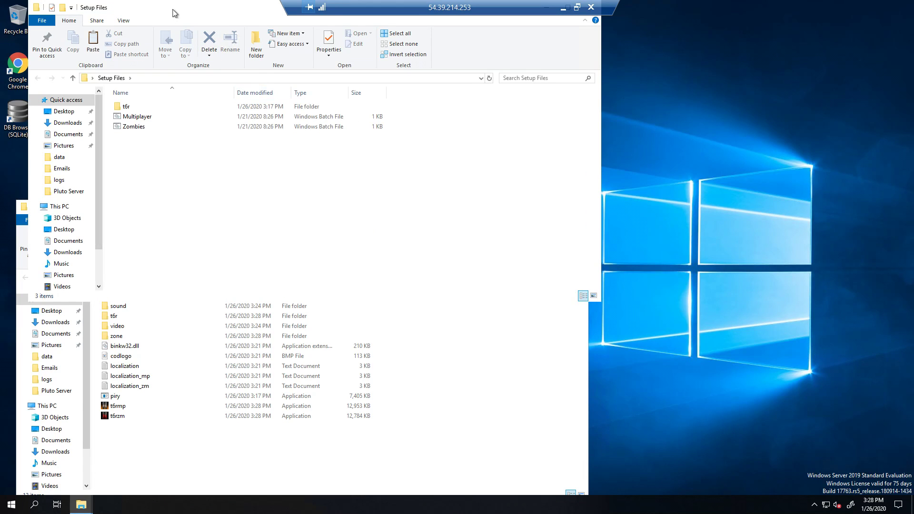
drag(172, 11, 418, 54)
drag(529, 65, 738, 72)
drag(240, 219, 227, 140)
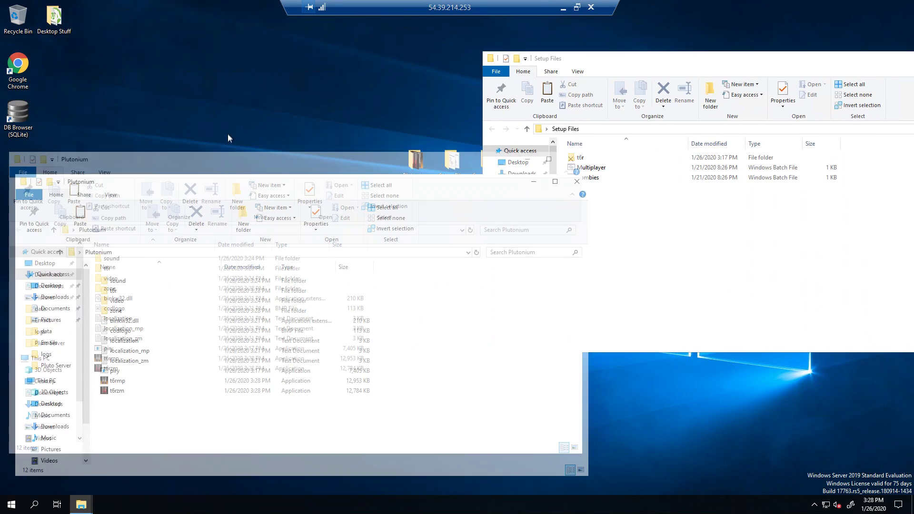
click(734, 321)
drag(627, 248, 172, 386)
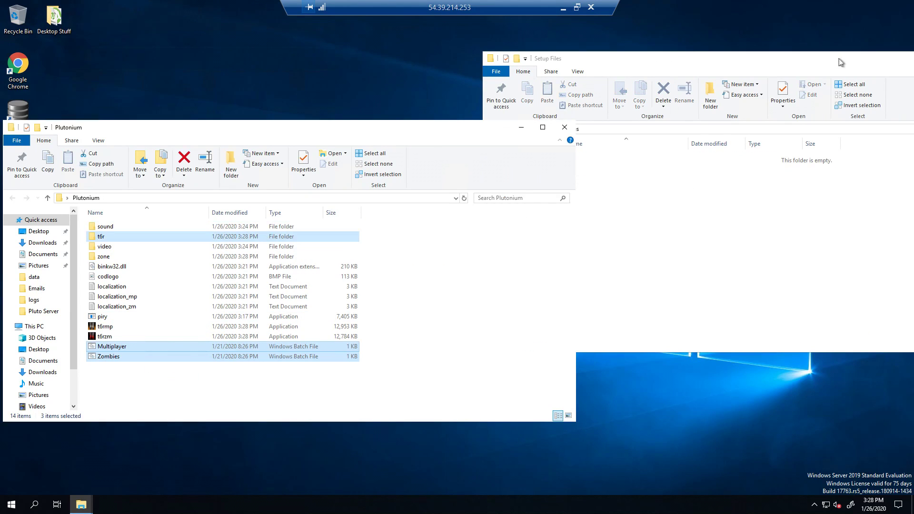
click(839, 61)
click(808, 55)
drag(477, 121, 639, 71)
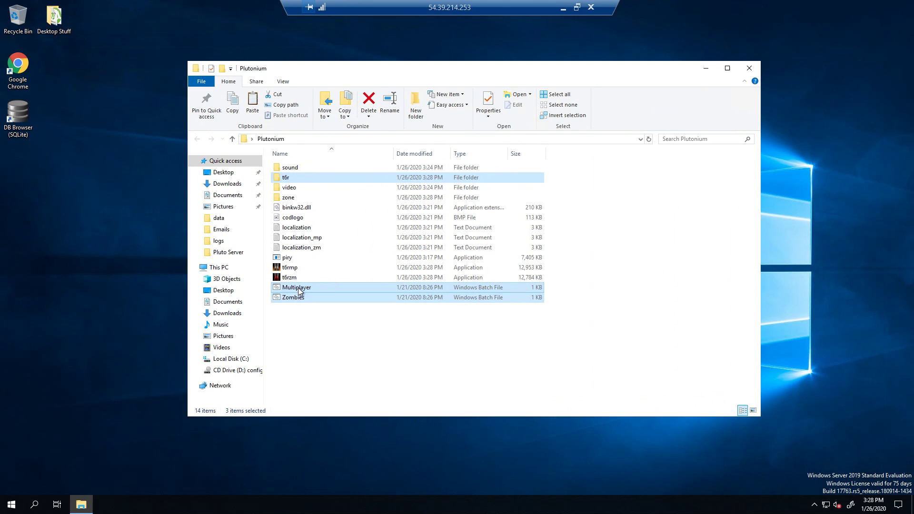
Step: Select the Zombies batch file in the Plutonium folder, then open the data folder inside t6r
key(Up)
click(296, 299)
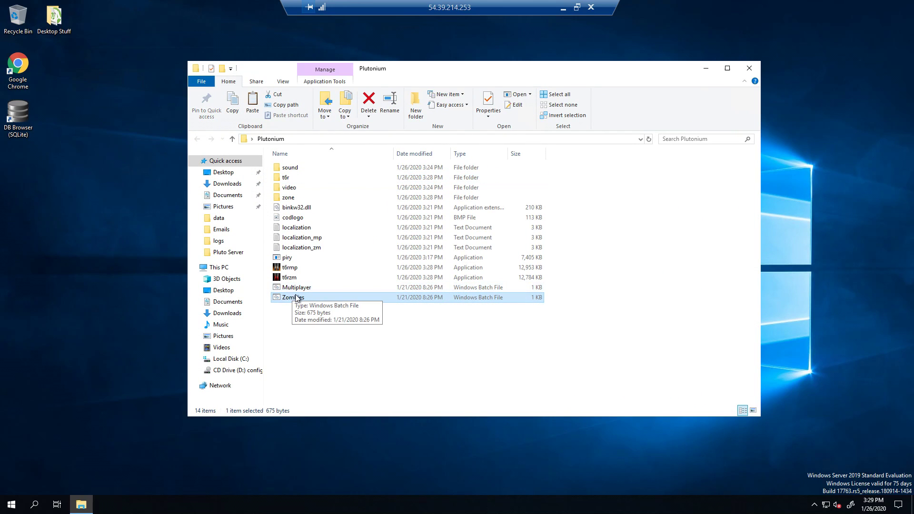
double_click(293, 177)
double_click(292, 177)
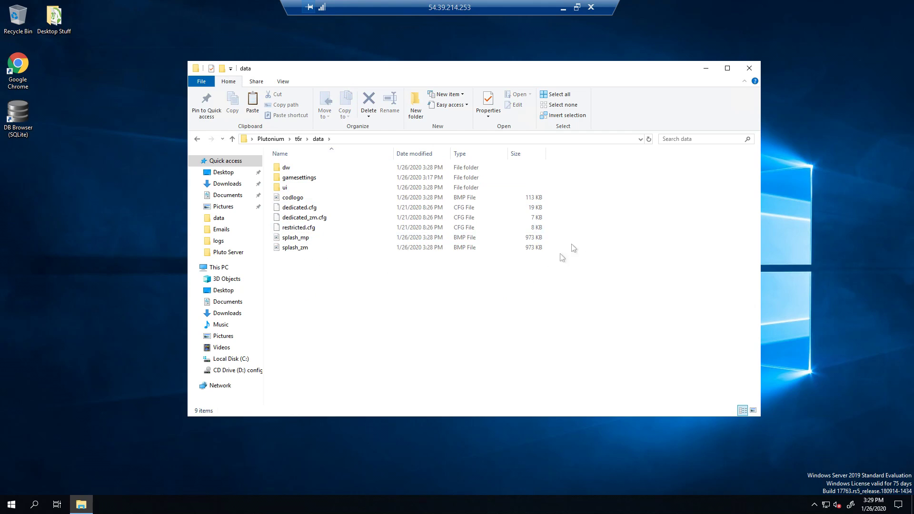
Step: Examine the server configuration files dedicated.cfg, dedicated_zm.cfg and restricted.cfg in the data folder
drag(569, 228, 372, 207)
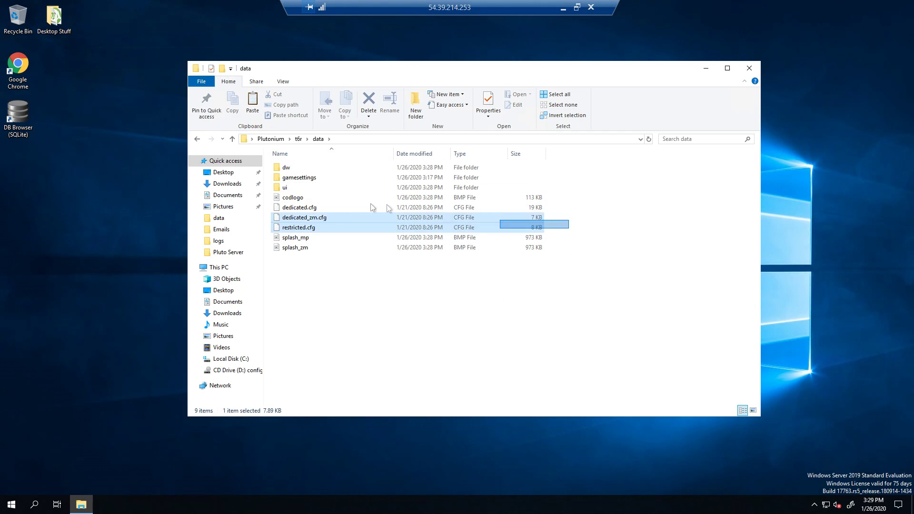
click(561, 224)
click(299, 208)
click(300, 217)
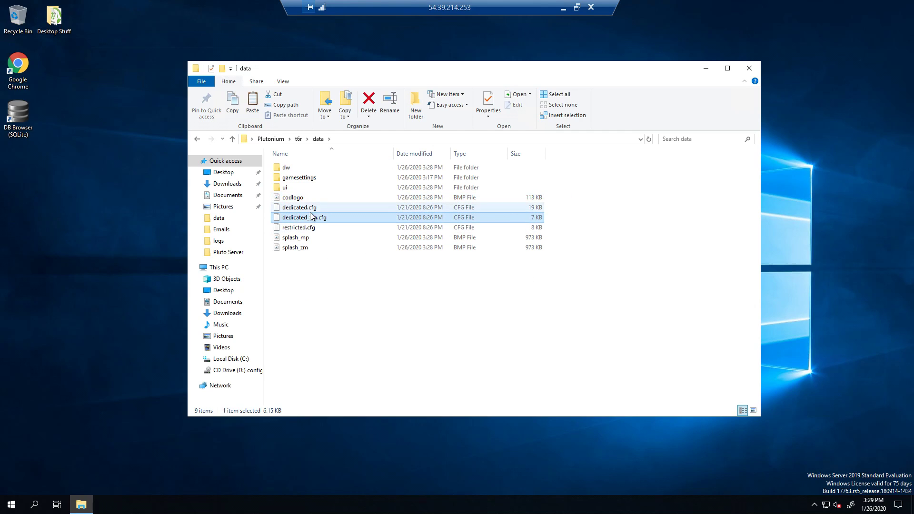
click(299, 208)
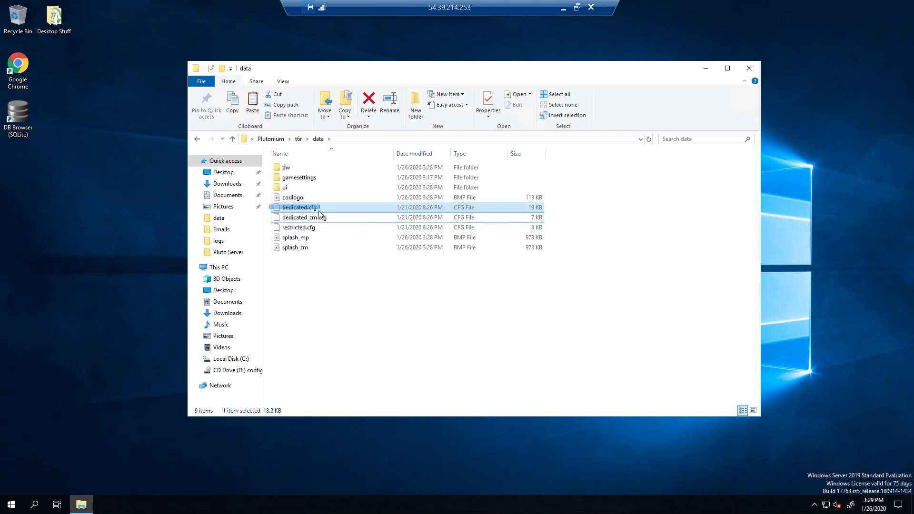
click(300, 217)
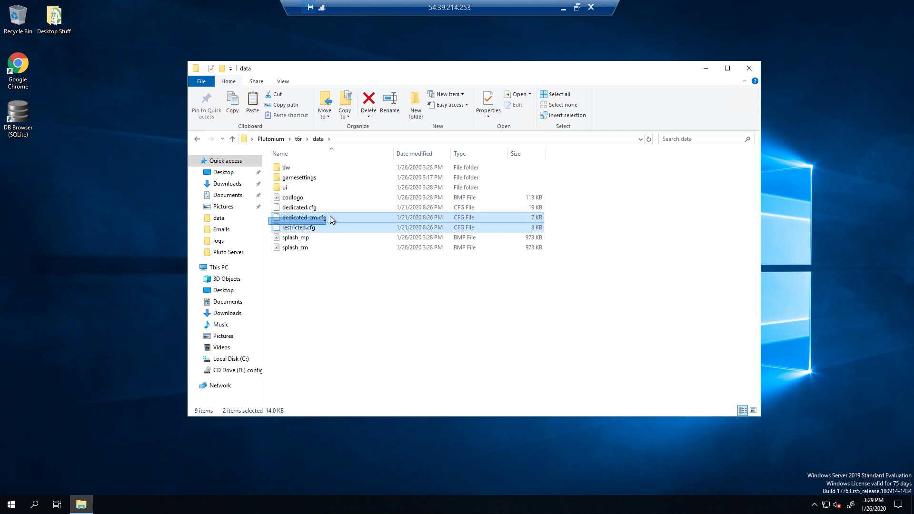
Step: Open dedicated.cfg from the data folder for editing in Notepad++ and maximize the editor window
click(309, 228)
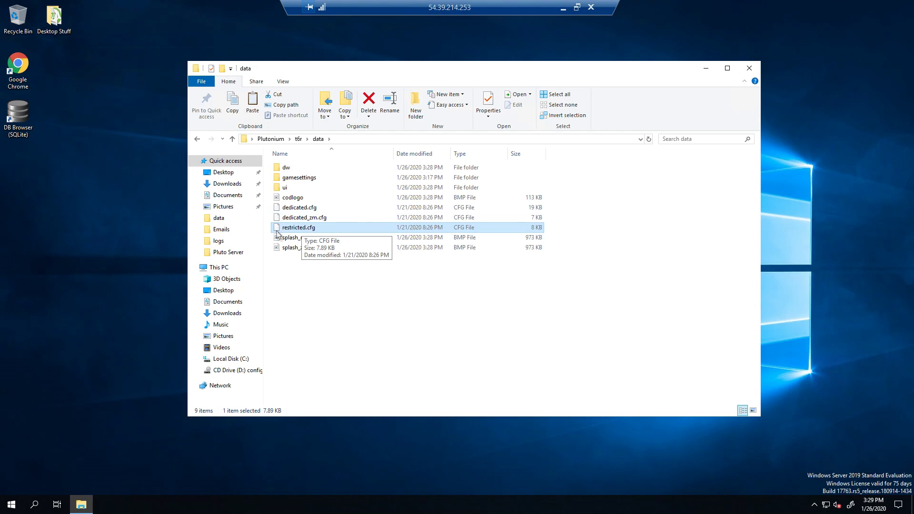
click(302, 208)
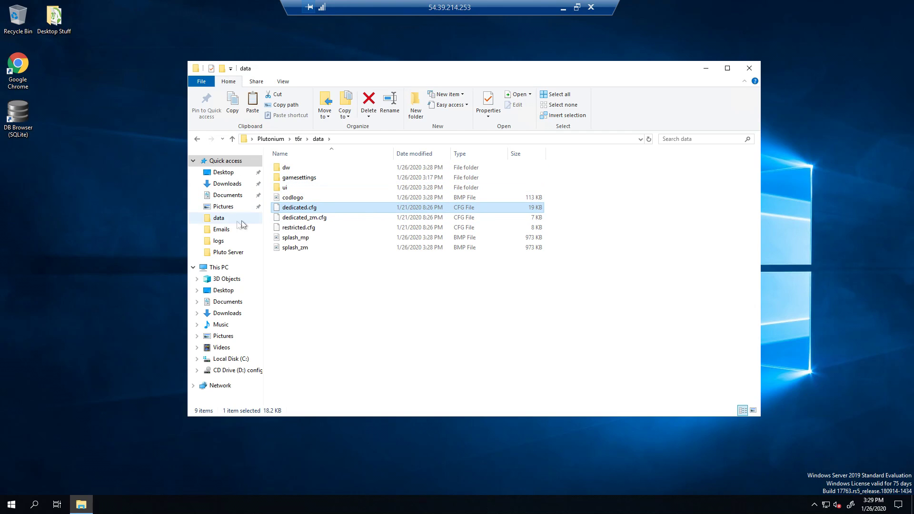
right_click(318, 210)
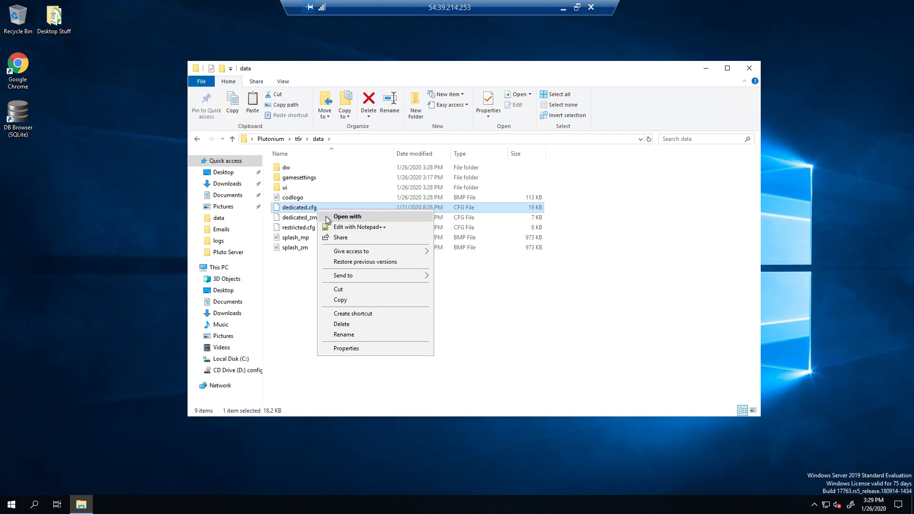
click(337, 228)
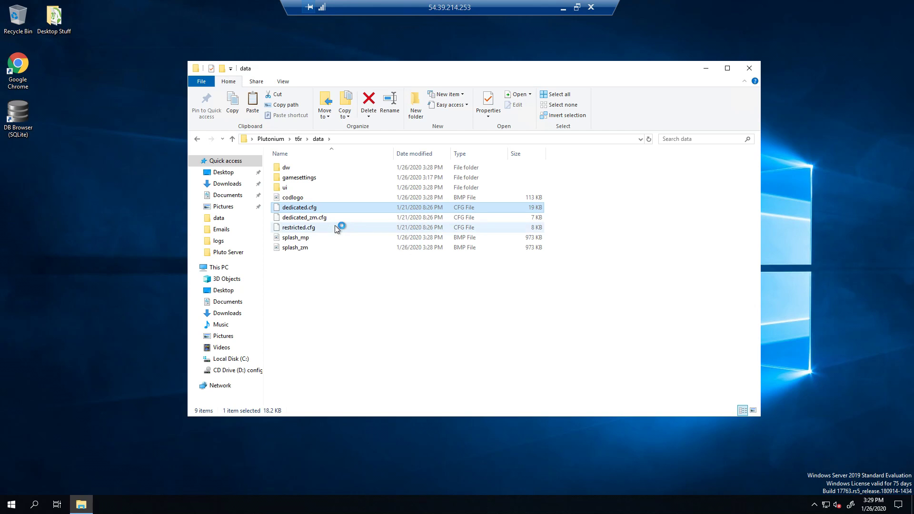
drag(476, 186, 338, 59)
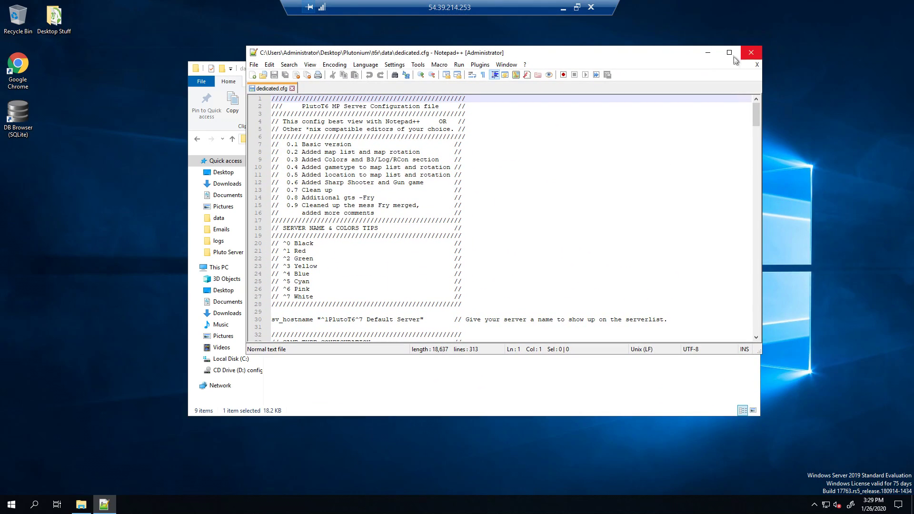
double_click(337, 59)
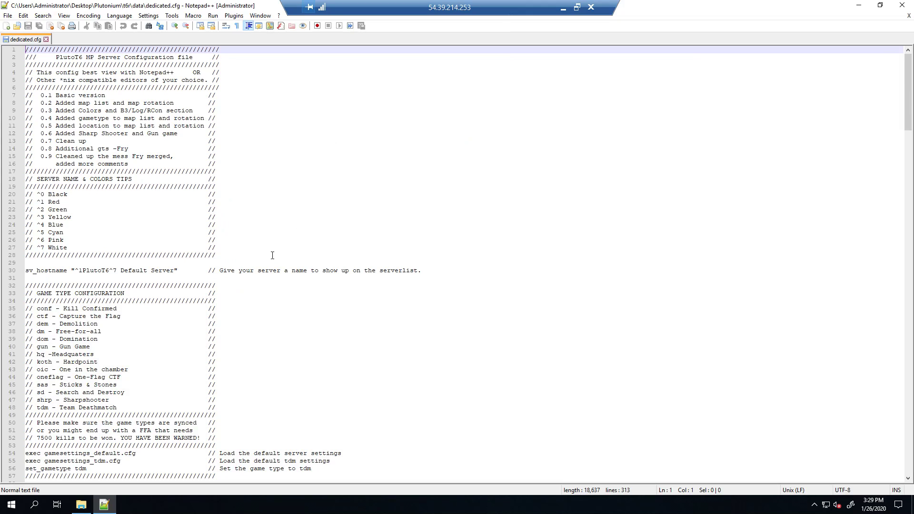
Step: Replace the default server name inside the quotes of the sv_hostname line with the colour code ^5
drag(220, 271, 435, 269)
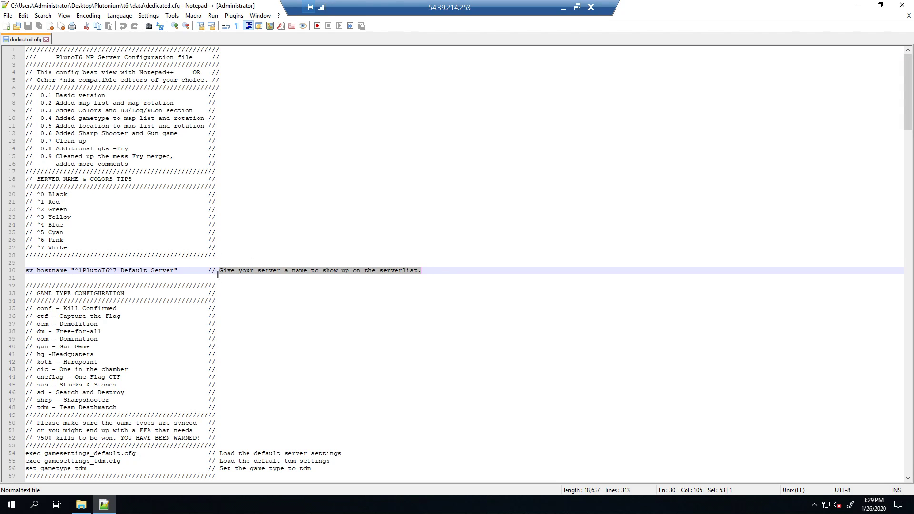
double_click(54, 271)
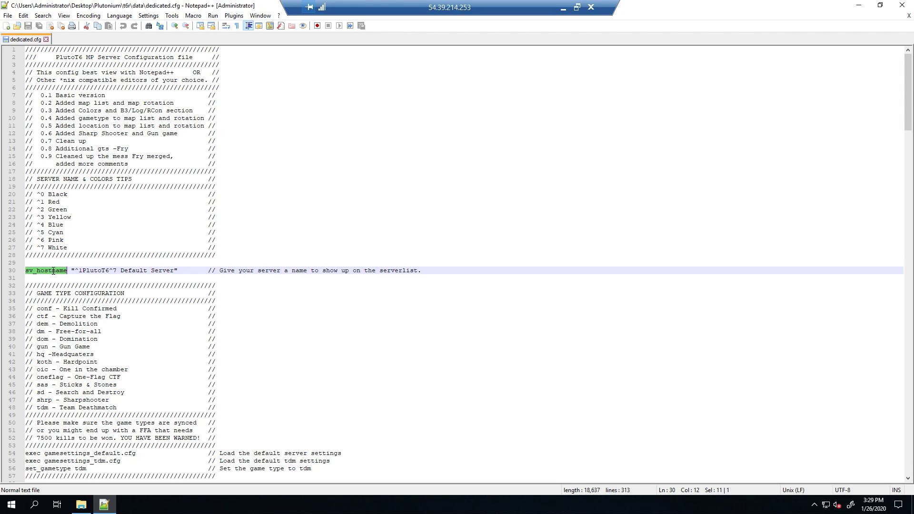
click(72, 271)
key(shift+Up)
shift+click(182, 270)
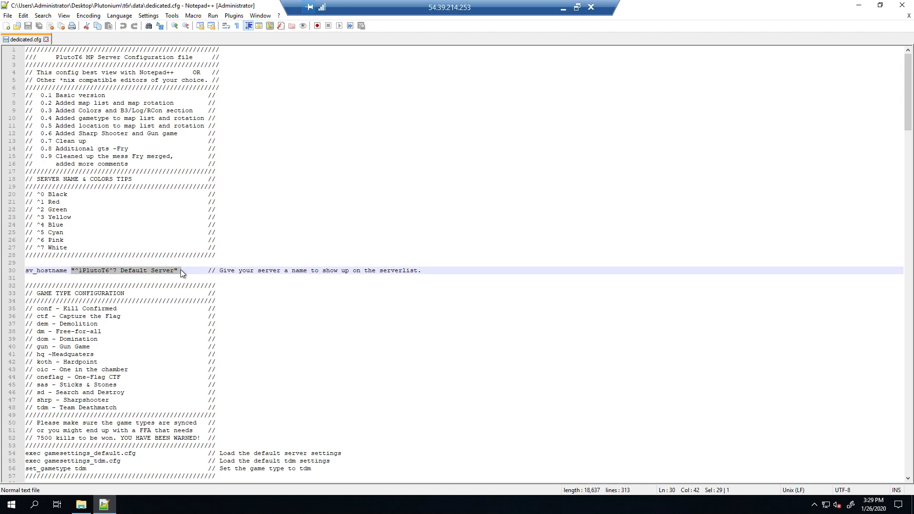
click(181, 270)
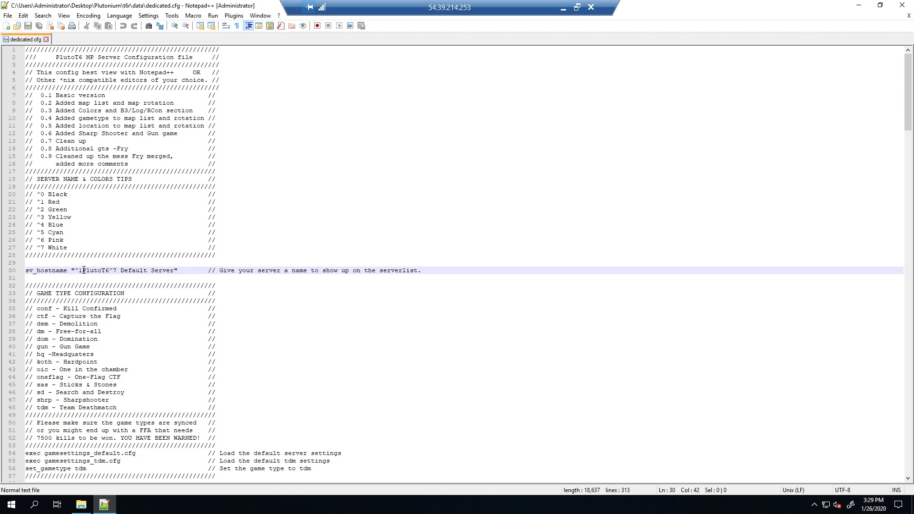
drag(78, 271, 175, 271)
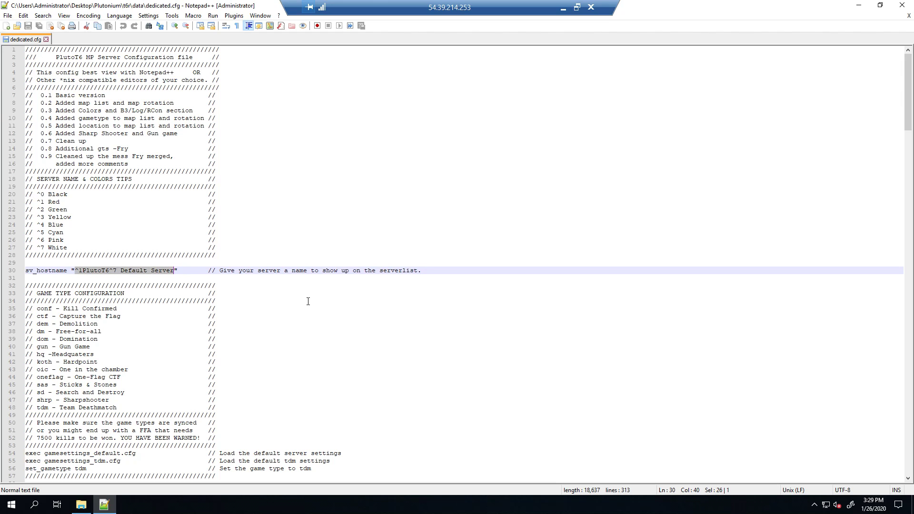
text(^5)
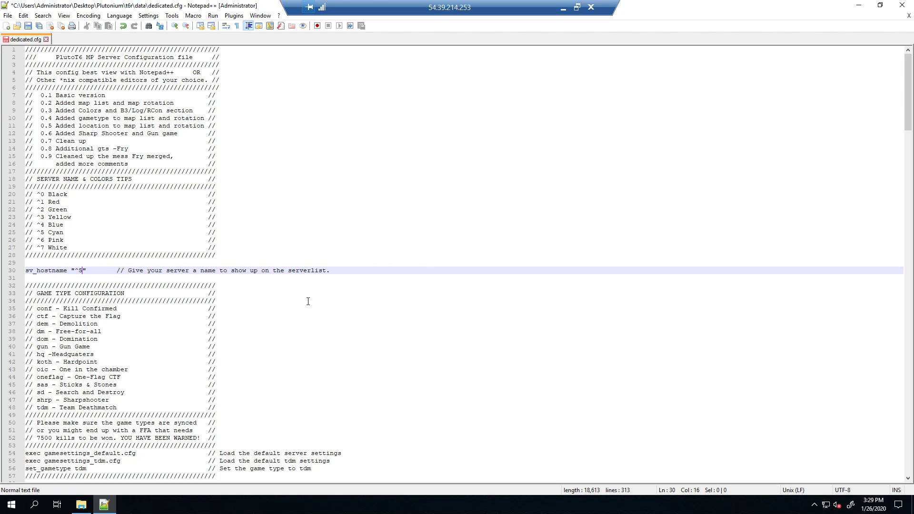
Step: Check the colour code list and complete the sv_hostname value as "^5Evade Slayer YT Server"
drag(90, 247, 29, 194)
click(43, 217)
drag(41, 225, 76, 229)
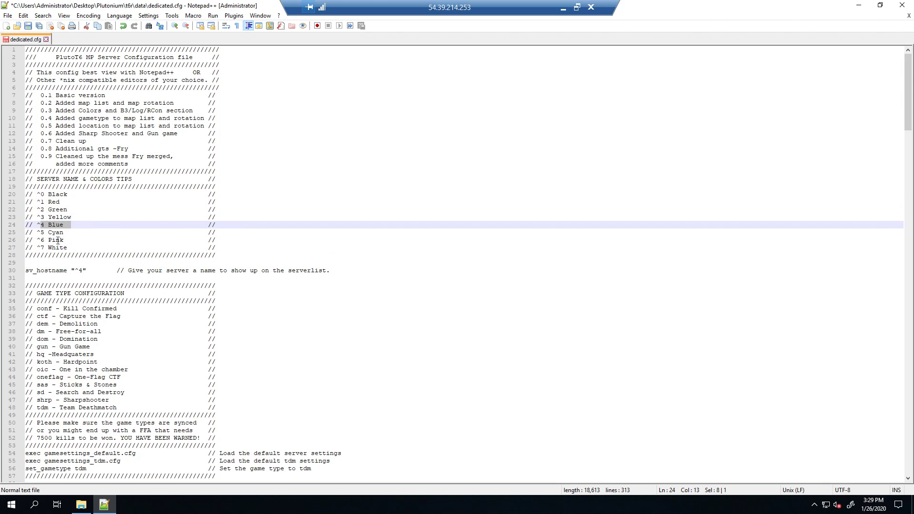
click(82, 270)
key(BackSpace)
text(5 )
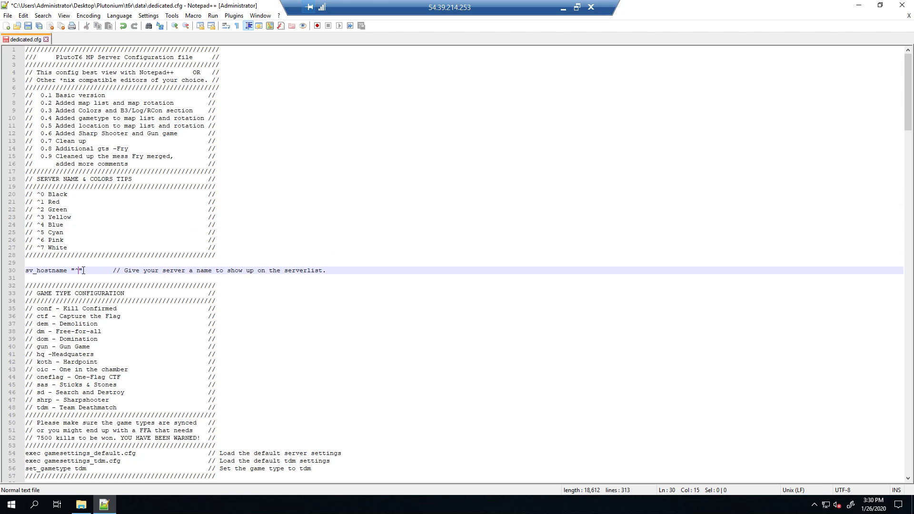
text(vade Slayer YT Ser)
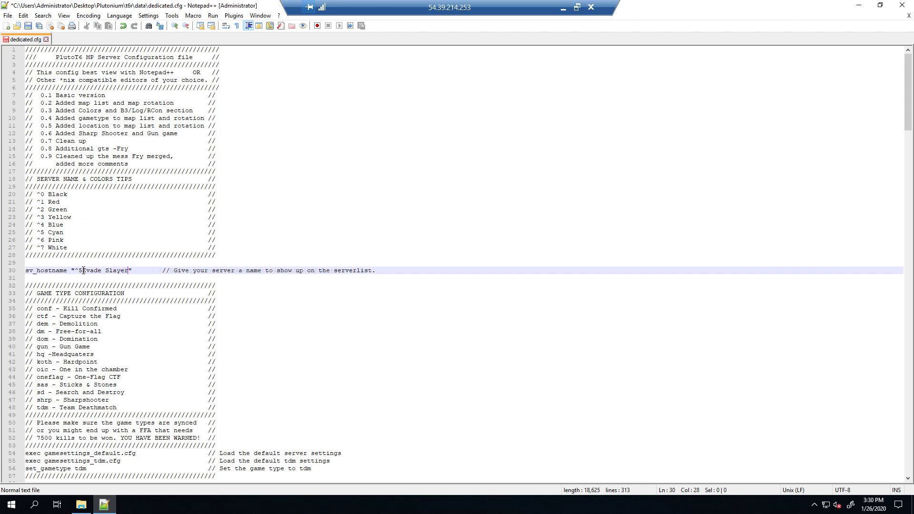
text(ver)
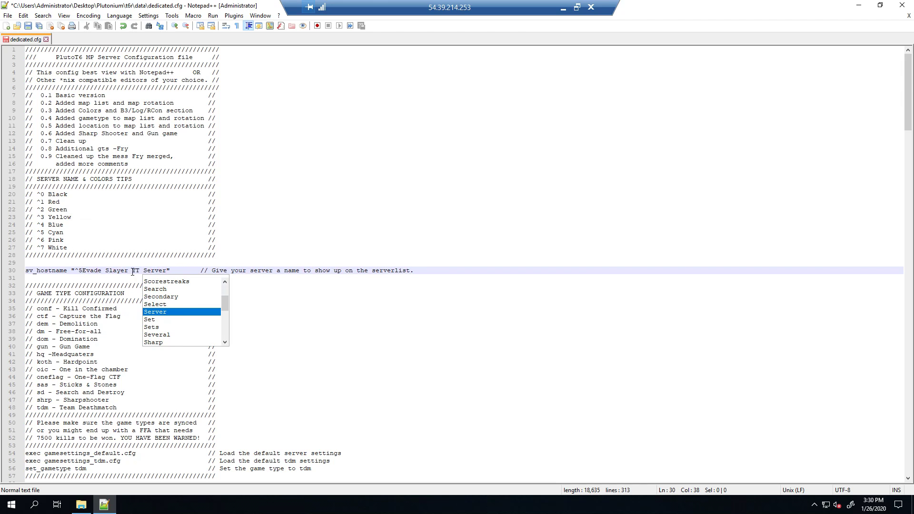
Step: Insert the colour code ^1 before YT and ^5 before Server in the sv_hostname value
click(132, 270)
text(^1YT )
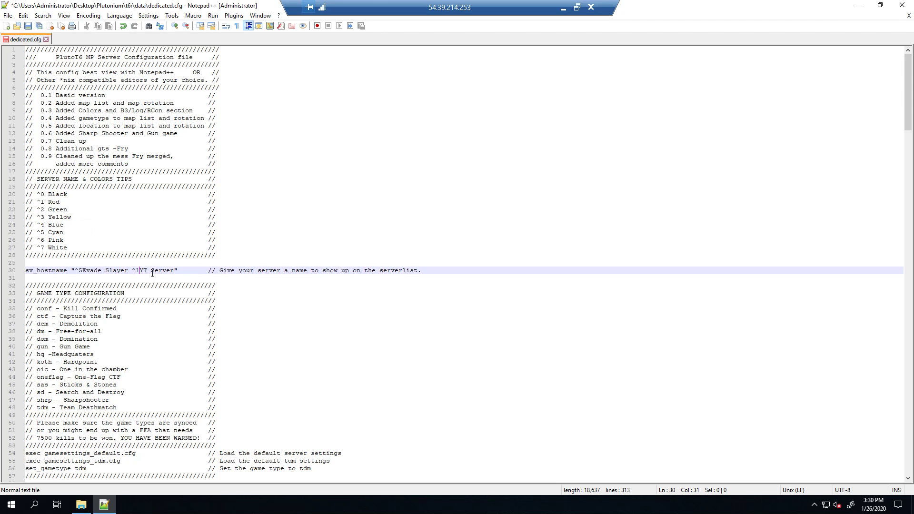
text(^5)
drag(139, 270, 146, 269)
drag(78, 269, 215, 270)
click(210, 338)
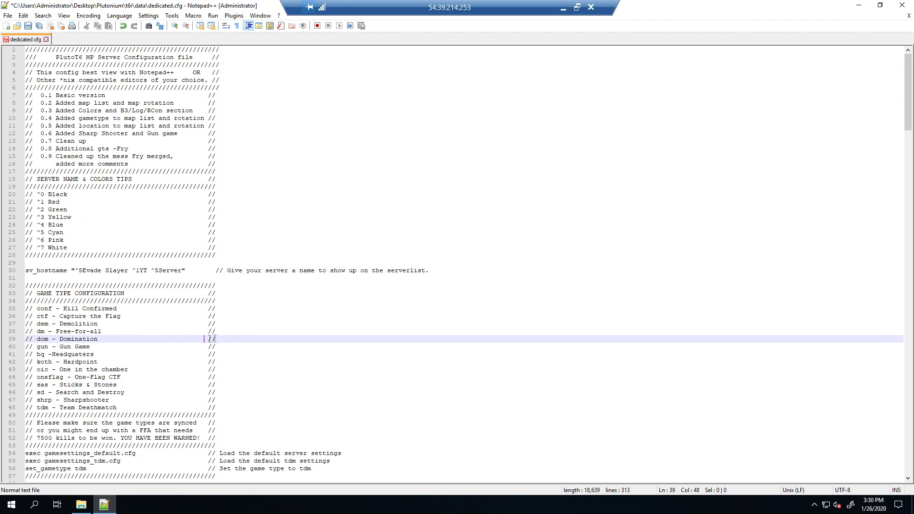
Step: Review the game type codes in the Game Type Configuration section and set set_gametype to dm
scroll(123, 295, down, 6)
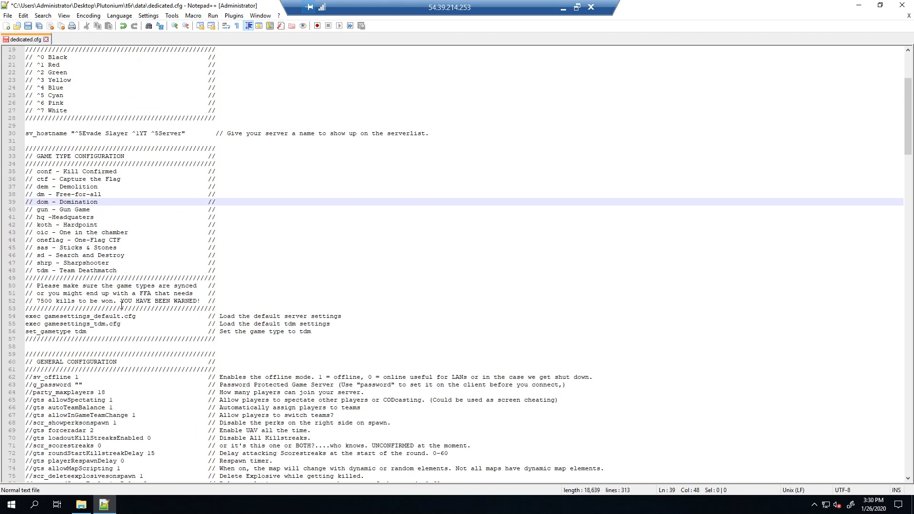
drag(28, 171, 142, 263)
scroll(214, 290, down, 2)
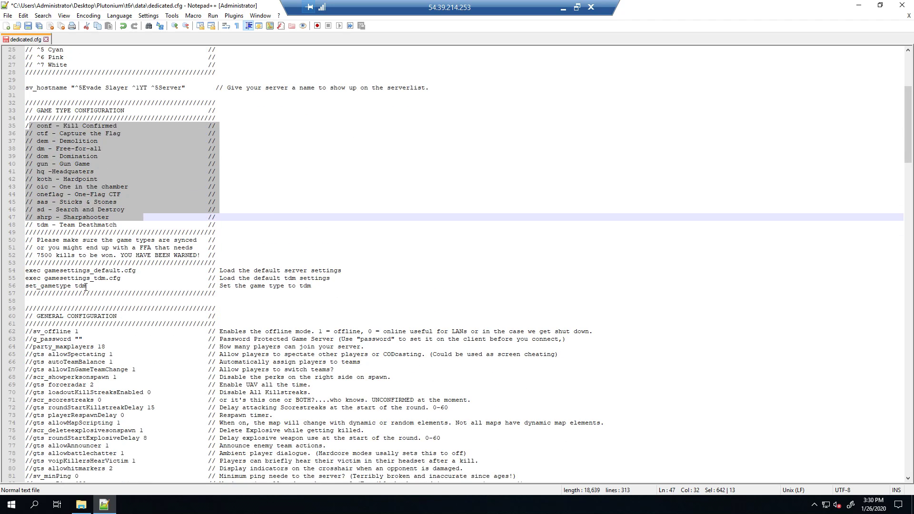
drag(89, 286, 75, 286)
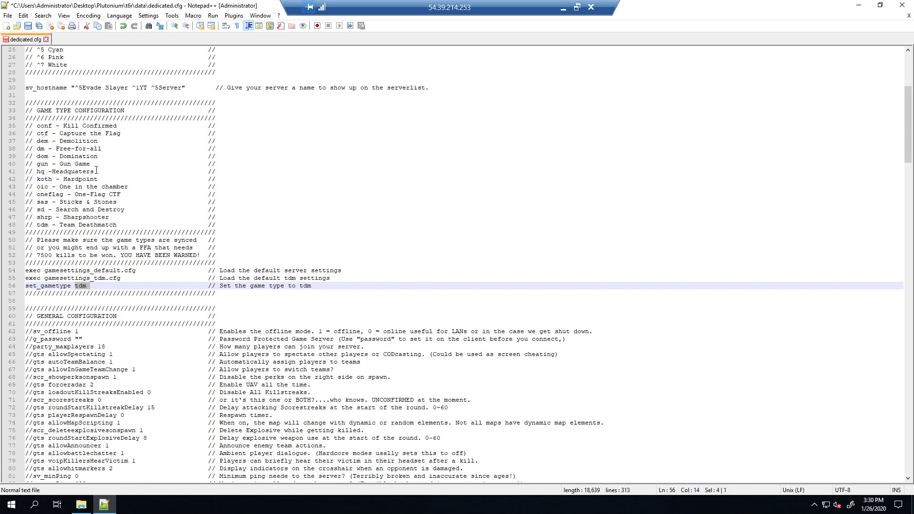
double_click(39, 149)
click(78, 286)
key(BackSpace)
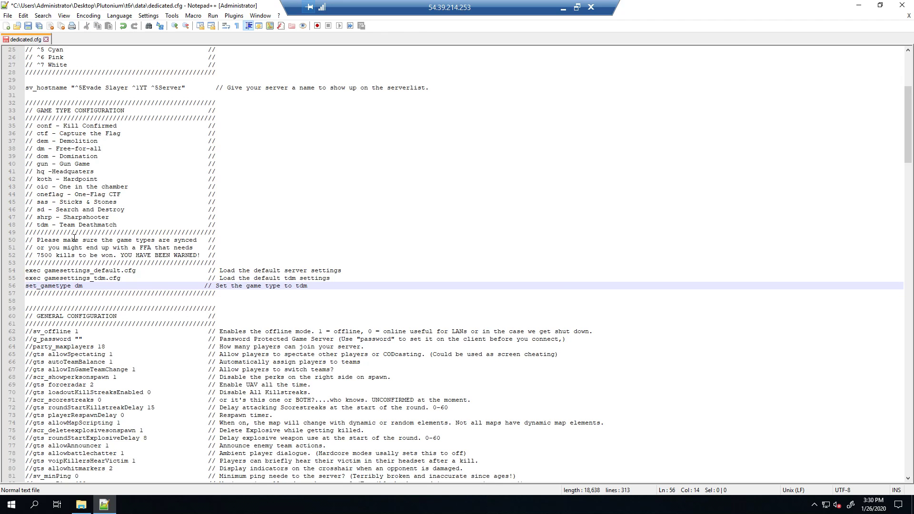
Step: Compare the listed game type codes with the cfg files in the gamesettings folder, then return to the maximized dedicated.cfg
click(40, 172)
drag(33, 164, 47, 164)
drag(178, 5, 339, 317)
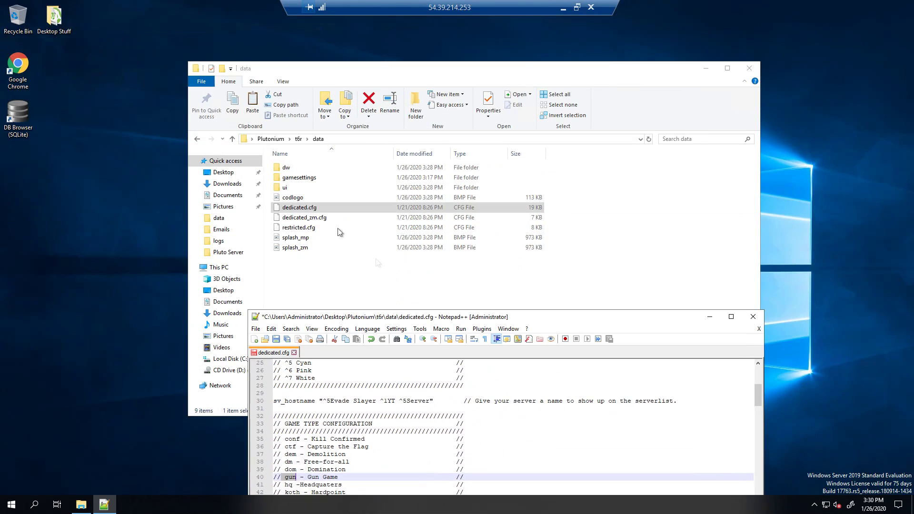
click(300, 177)
double_click(300, 178)
drag(331, 340, 286, 178)
click(452, 470)
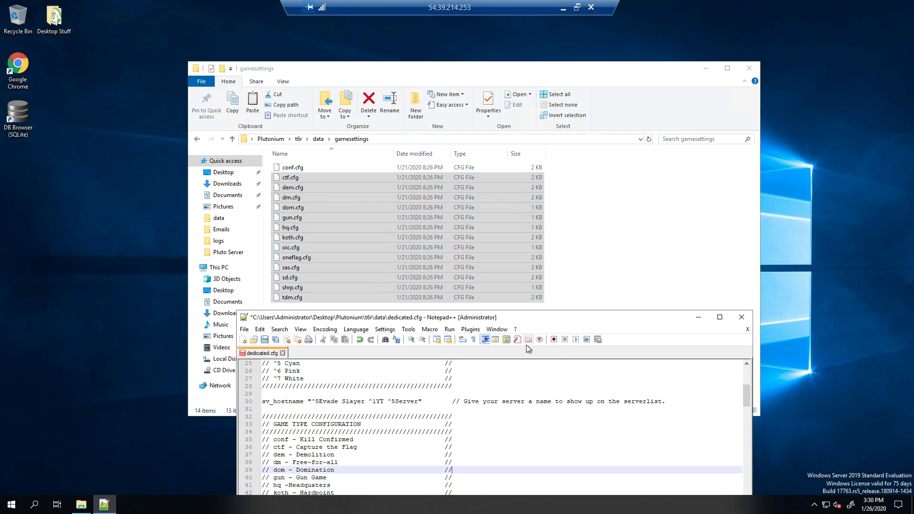
double_click(527, 317)
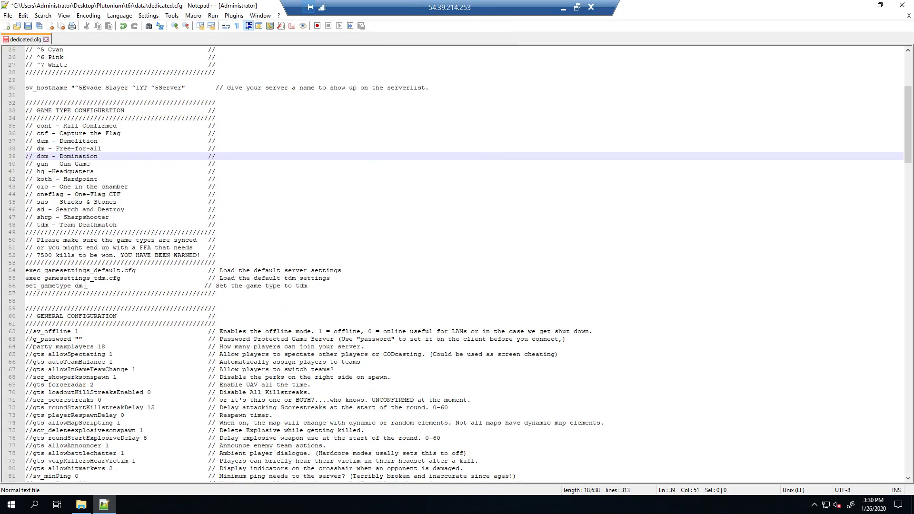
Step: Examine the General Configuration section of dedicated.cfg, including the g_password and party_maxplayers settings and their comments
drag(86, 285, 75, 286)
scroll(102, 288, down, 7)
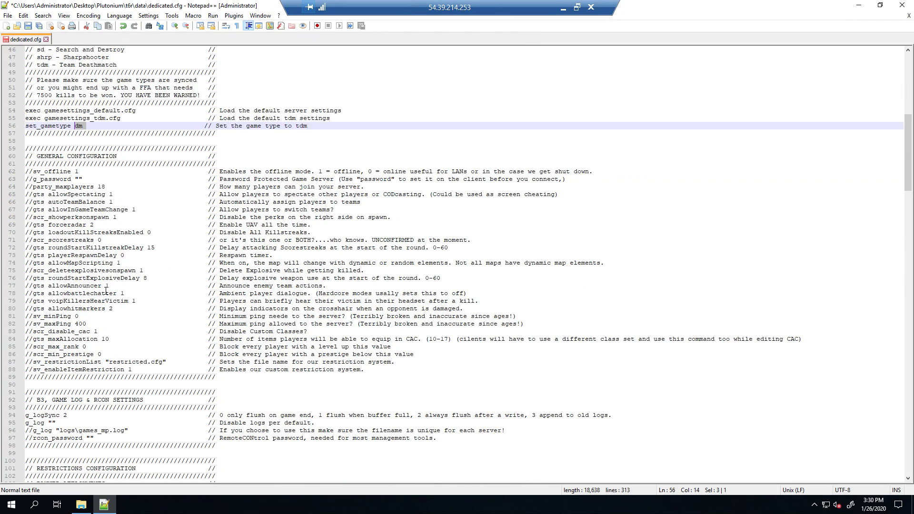
drag(29, 172, 417, 367)
click(86, 187)
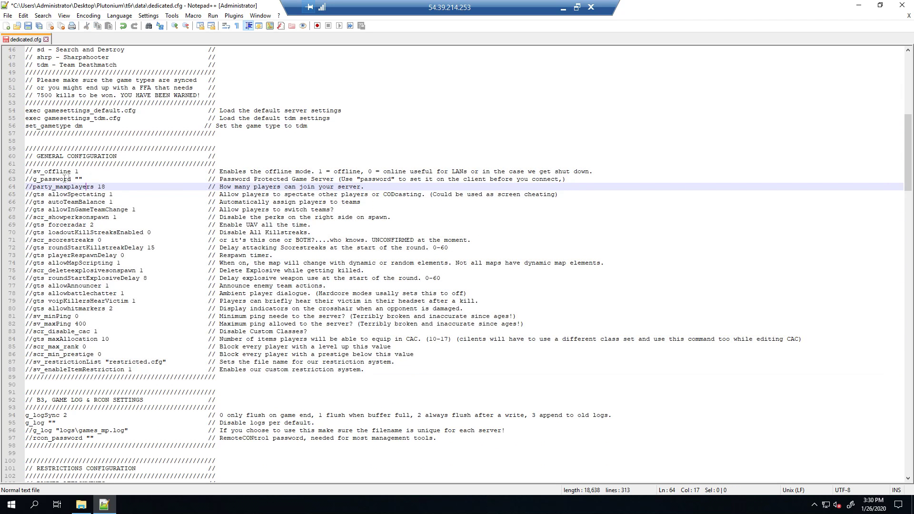
drag(35, 180, 94, 186)
click(80, 180)
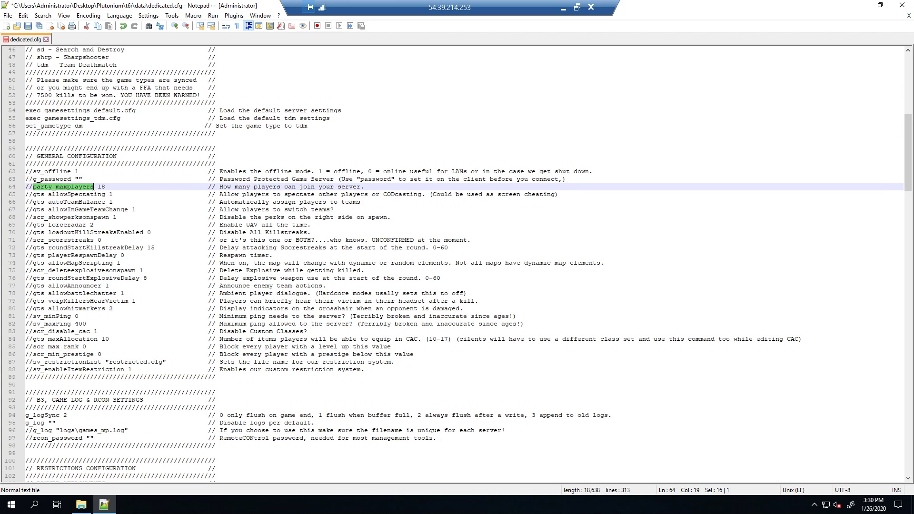
drag(208, 186, 97, 186)
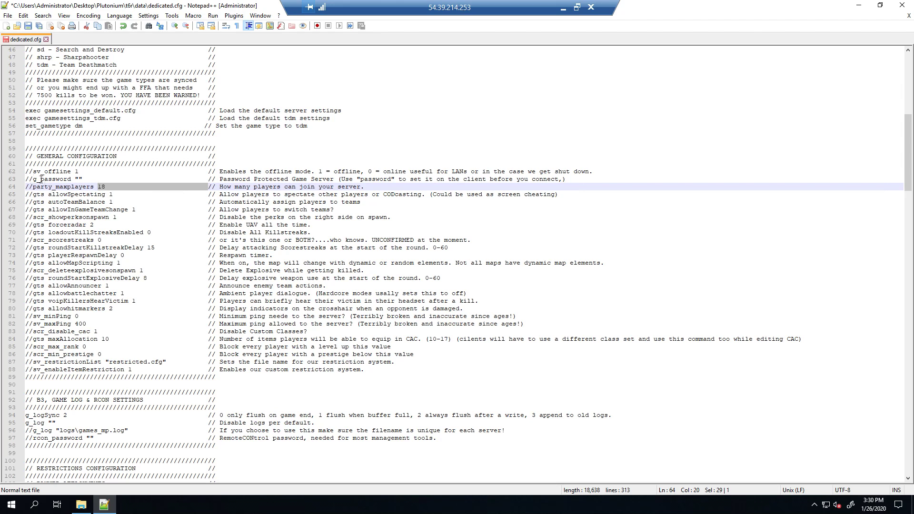
scroll(105, 255, down, 2)
scroll(65, 190, down, 3)
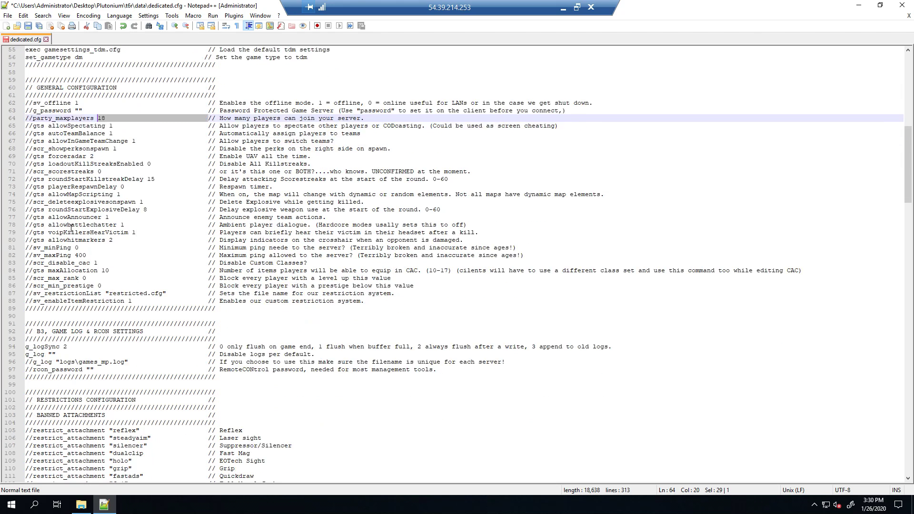
drag(214, 62, 381, 256)
Step: Examine the game log and RCON settings and the attachment and perk restrictions in dedicated.cfg
scroll(53, 223, down, 5)
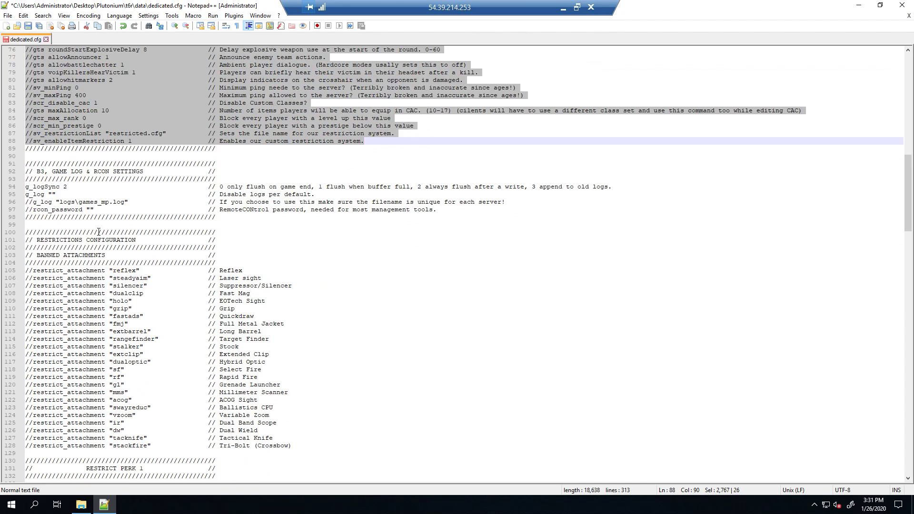
scroll(93, 221, down, 3)
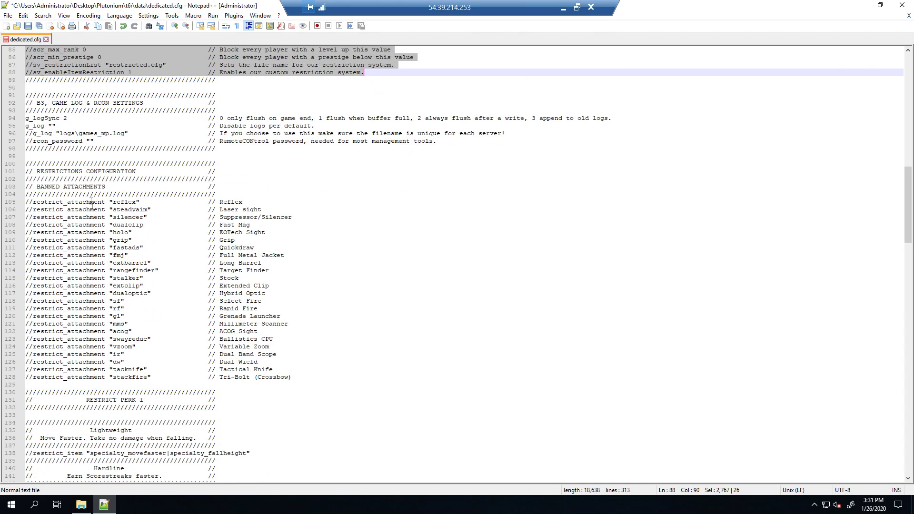
click(32, 133)
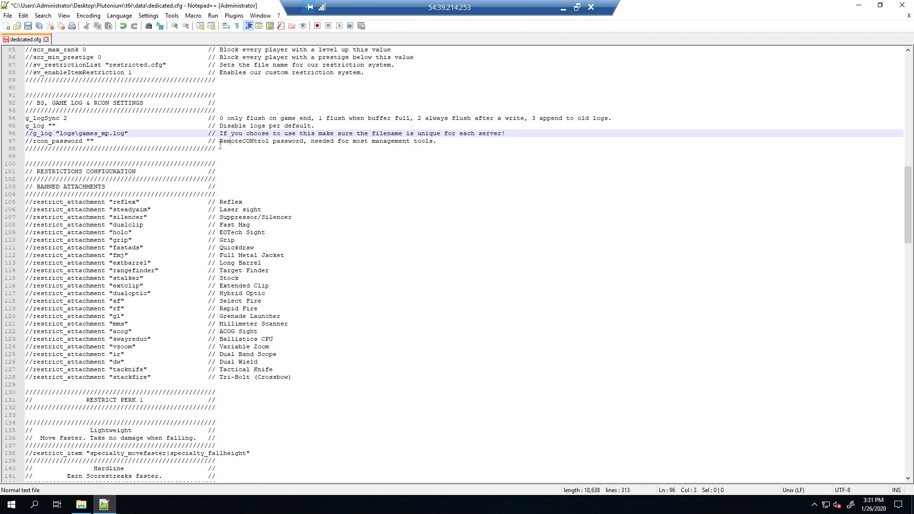
scroll(229, 141, down, 9)
scroll(149, 194, up, 2)
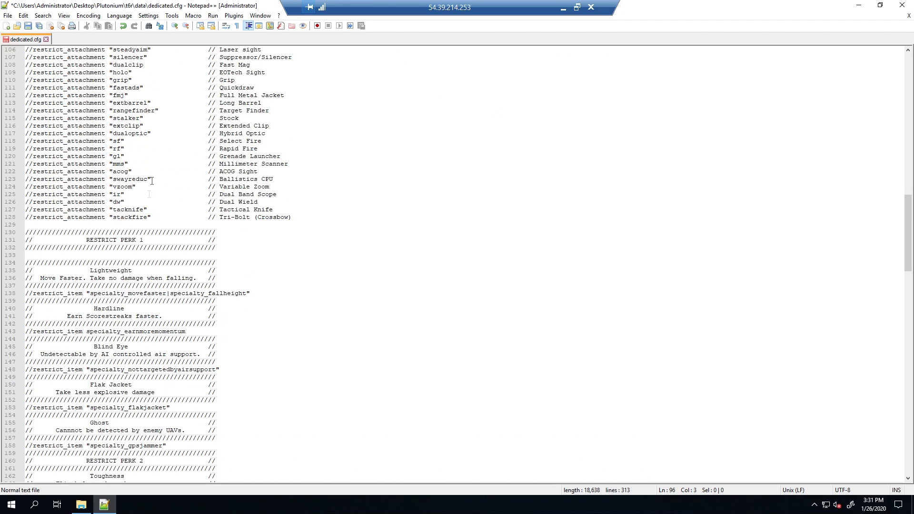
scroll(131, 148, up, 3)
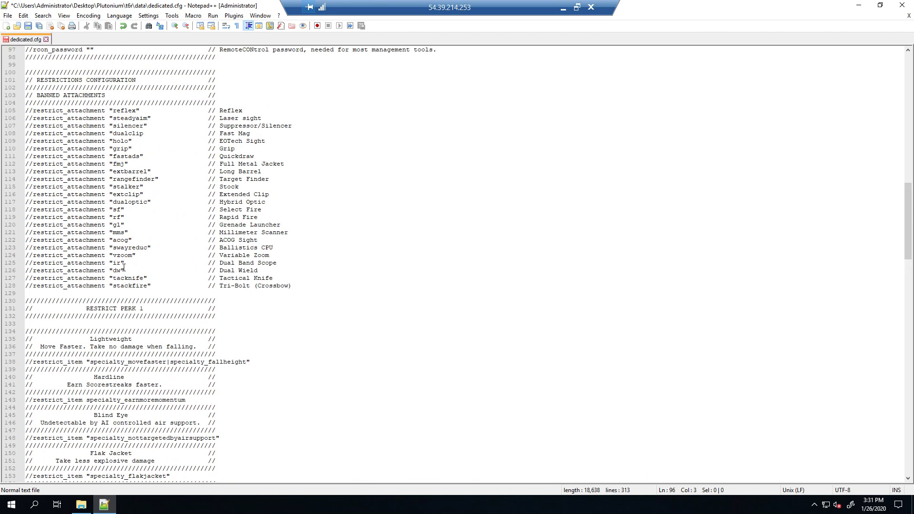
Step: Examine the perk restrictions and the Wild Card Perks restrictions in dedicated.cfg
scroll(88, 218, down, 20)
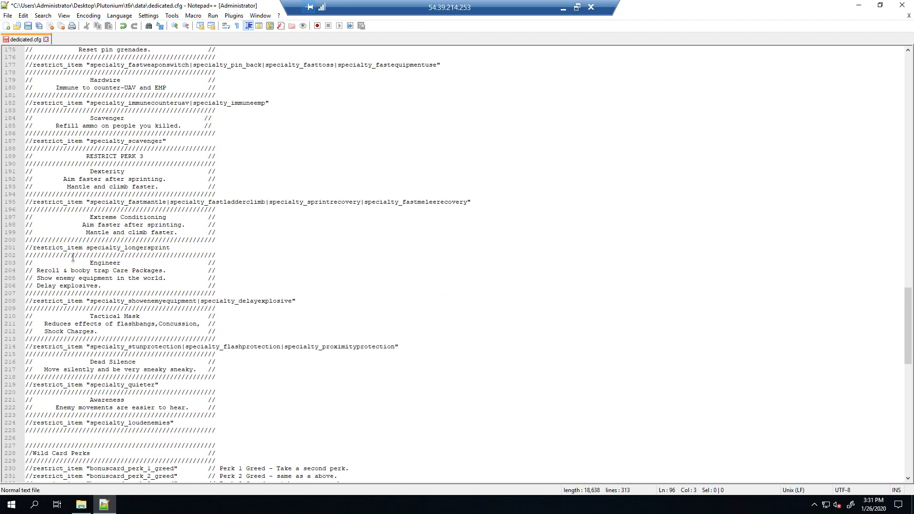
drag(87, 80, 186, 87)
scroll(177, 234, down, 4)
scroll(141, 251, down, 6)
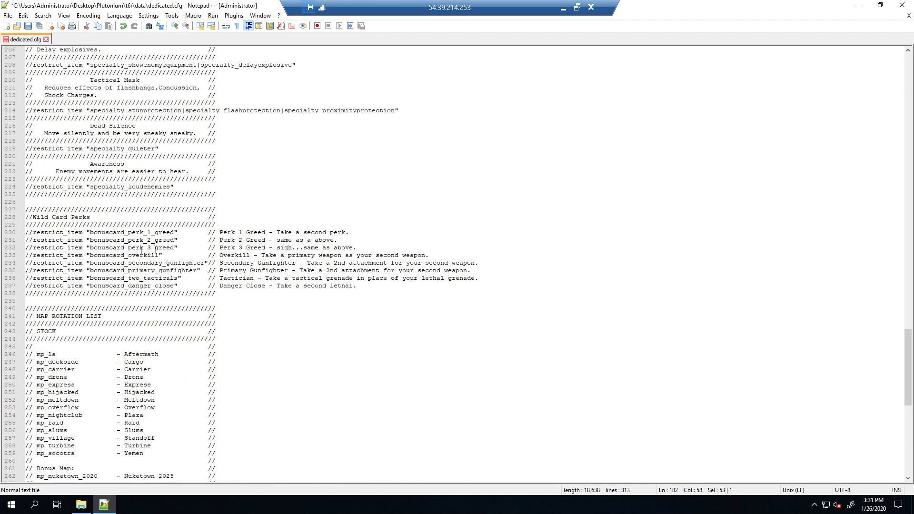
drag(206, 260, 292, 263)
drag(38, 219, 97, 217)
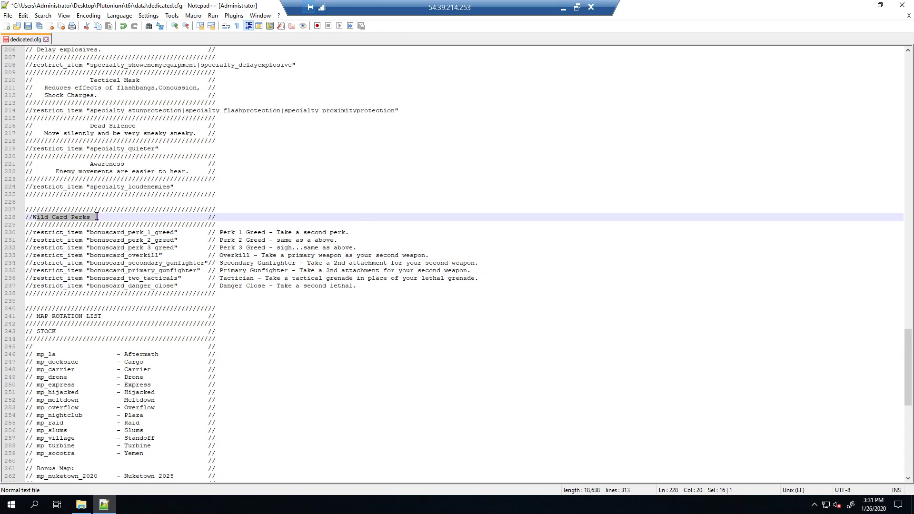
Step: Review the map codes in the Map Rotation List and the rotation examples at the end of dedicated.cfg
scroll(203, 327, down, 8)
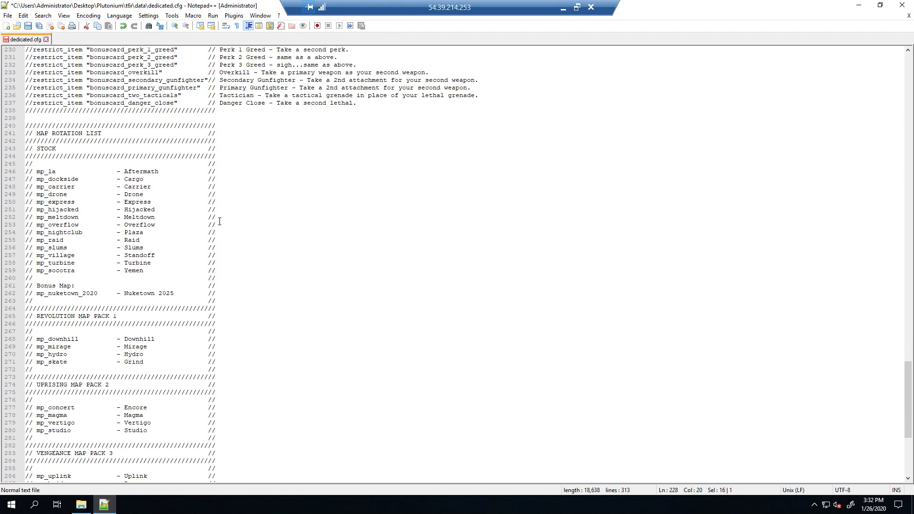
scroll(238, 263, down, 10)
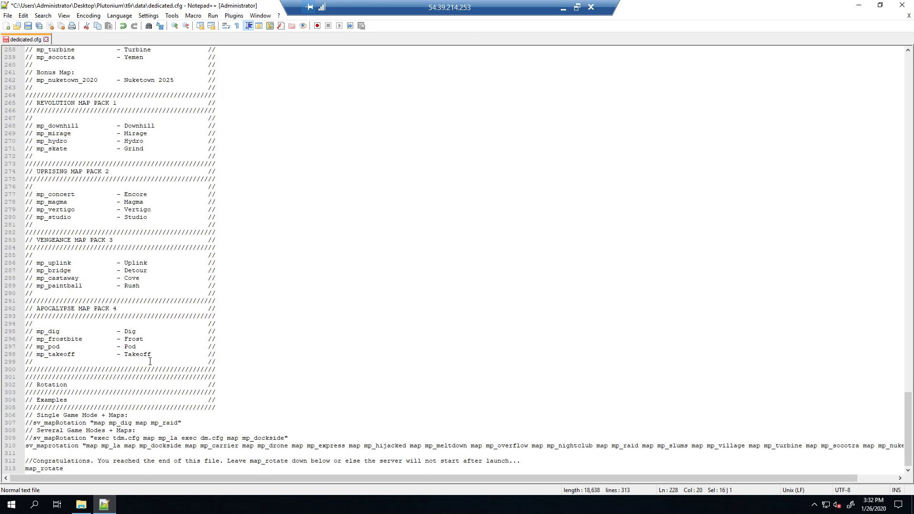
scroll(101, 399, up, 6)
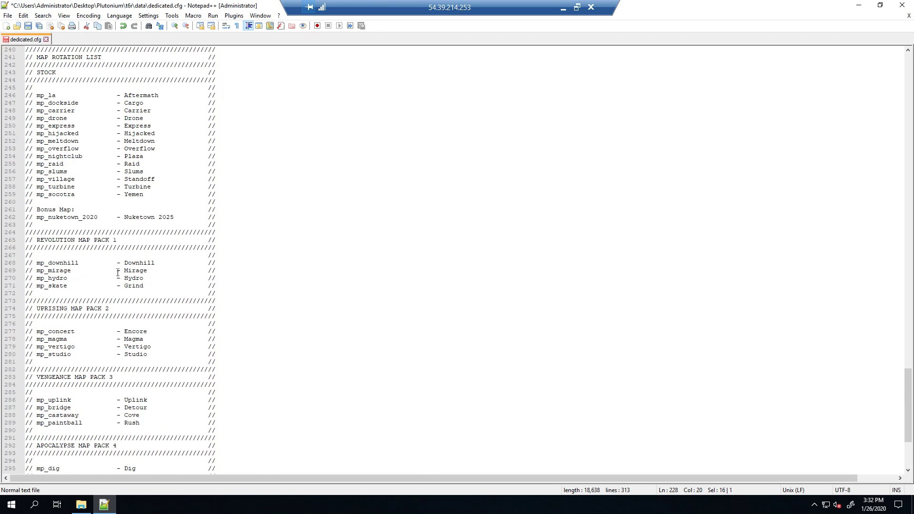
scroll(118, 274, down, 6)
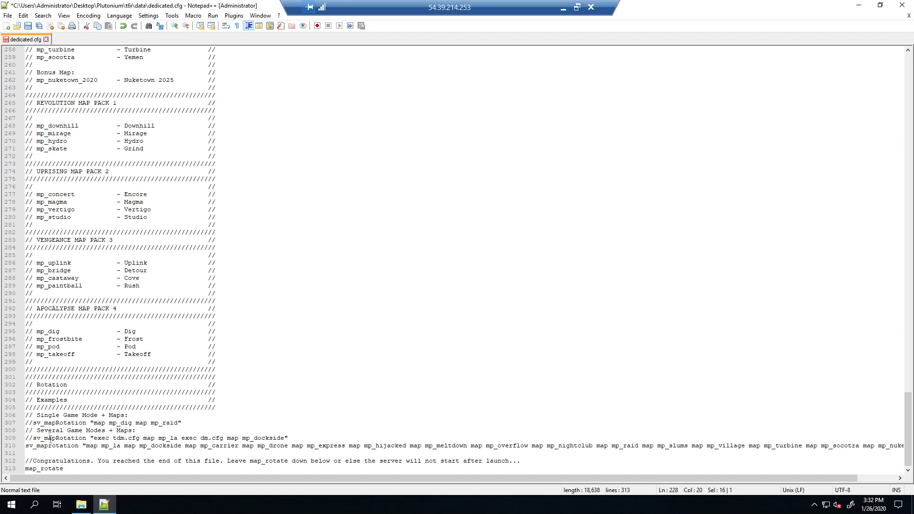
Step: Replace the map list in sv_maprotation with "exec tdm.cfg map mp_la" copied from the Several Game Modes example
drag(74, 471, 899, 445)
click(887, 442)
drag(895, 445, 96, 446)
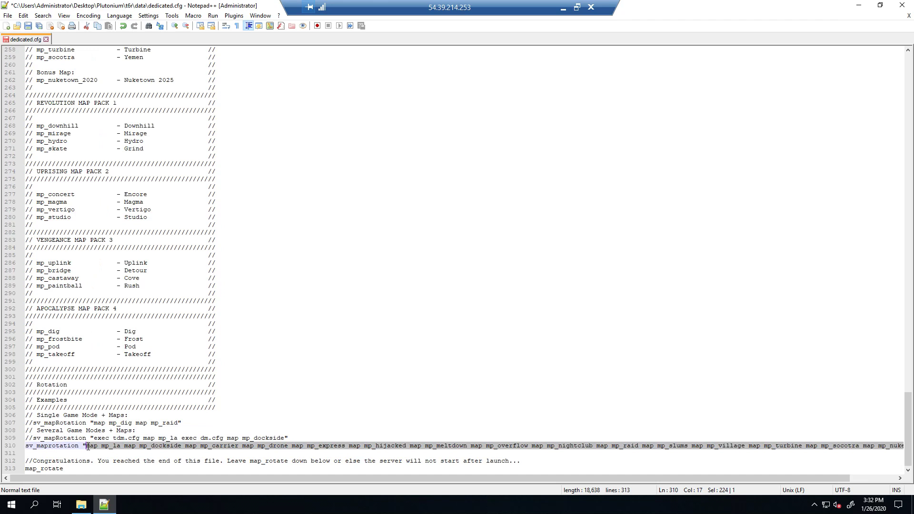
key(Delete)
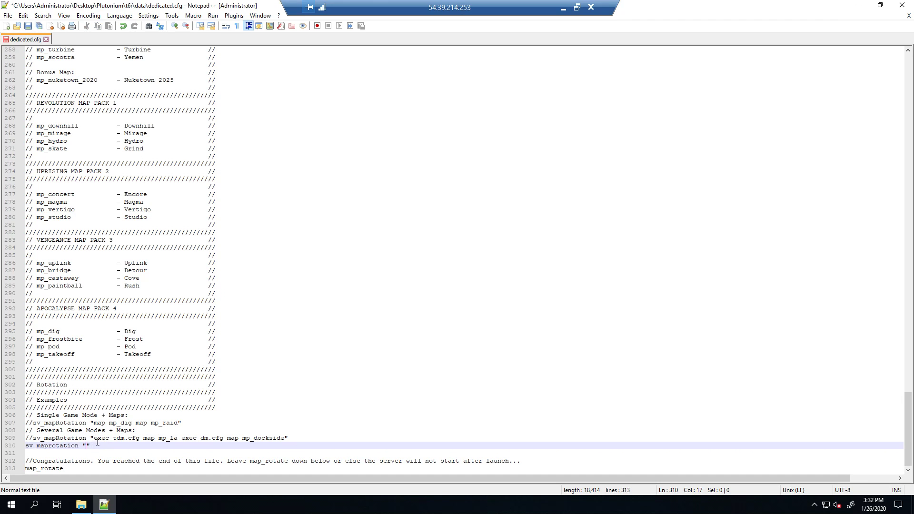
drag(96, 437, 178, 439)
key(ctrl+c)
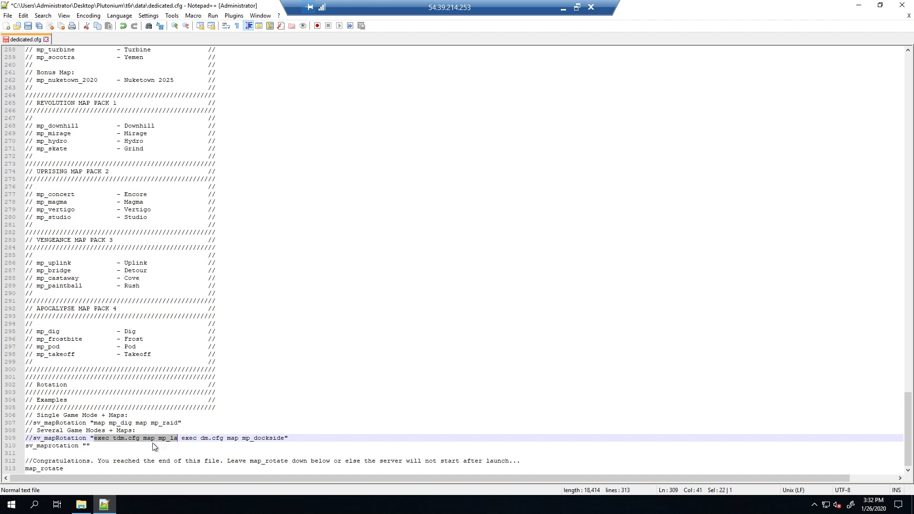
click(88, 446)
key(ctrl+v)
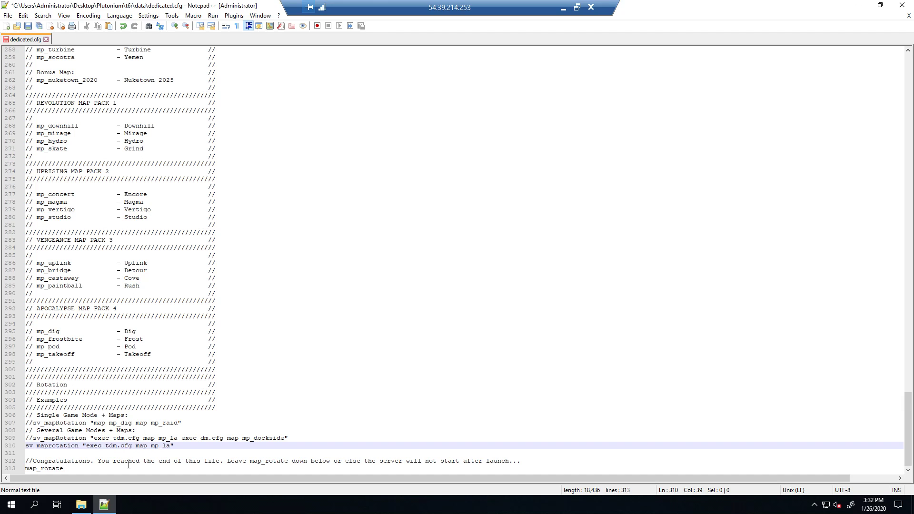
key(ctrl+v)
drag(89, 447, 167, 446)
click(117, 447)
drag(258, 447, 89, 446)
key(BackSpace)
drag(155, 354, 116, 354)
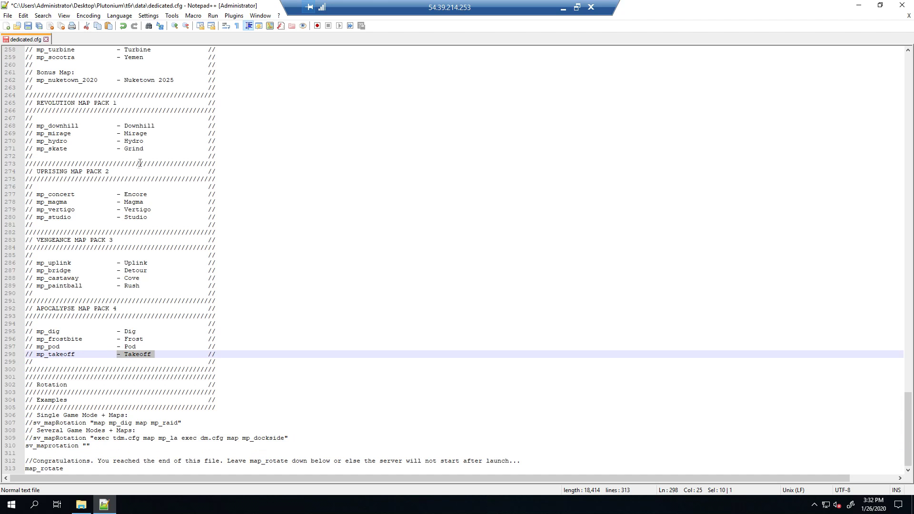
drag(159, 125, 120, 118)
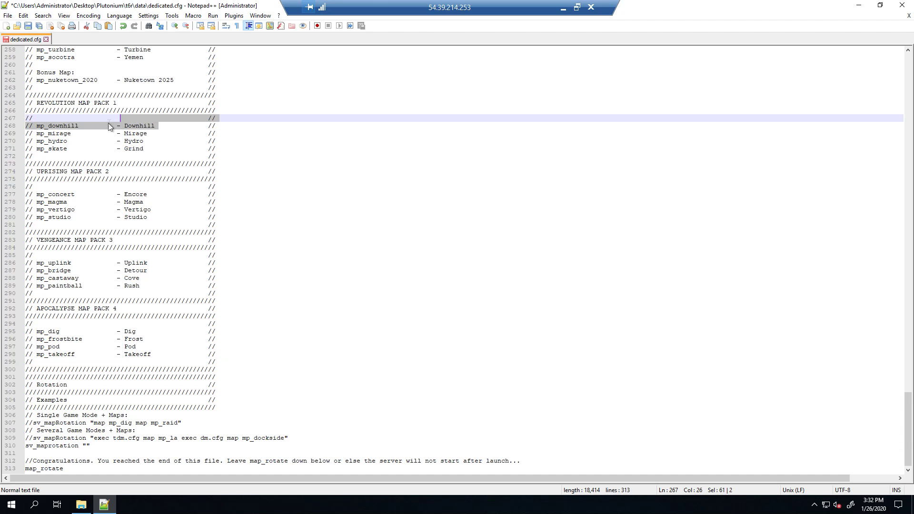
click(87, 448)
key(ctrl+v)
Step: Change the sv_maprotation entry to run dm.cfg on map mp_downhill, copying the map code from the Revolution list
drag(88, 447, 104, 447)
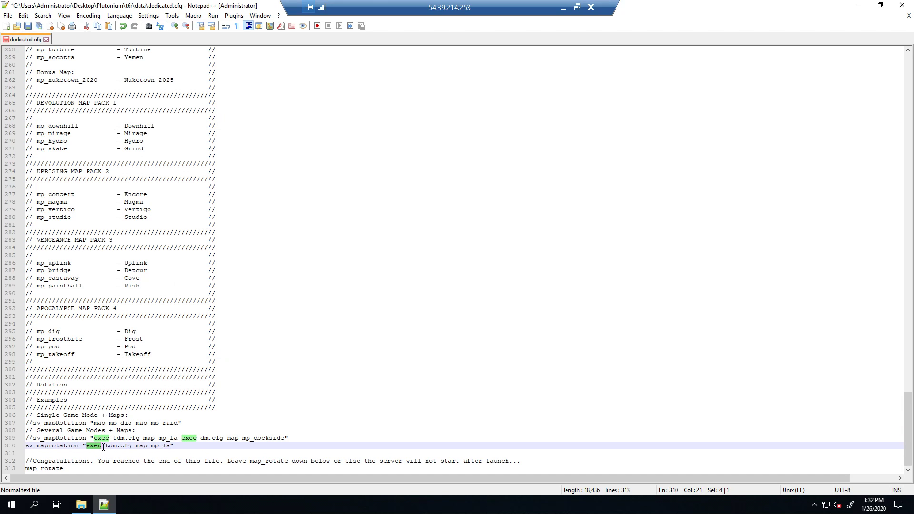
click(108, 446)
key(BackSpace)
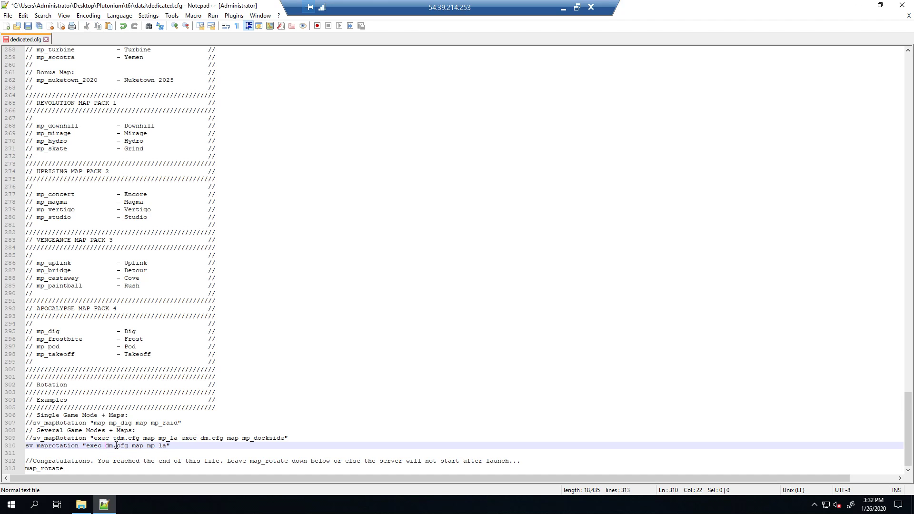
double_click(139, 447)
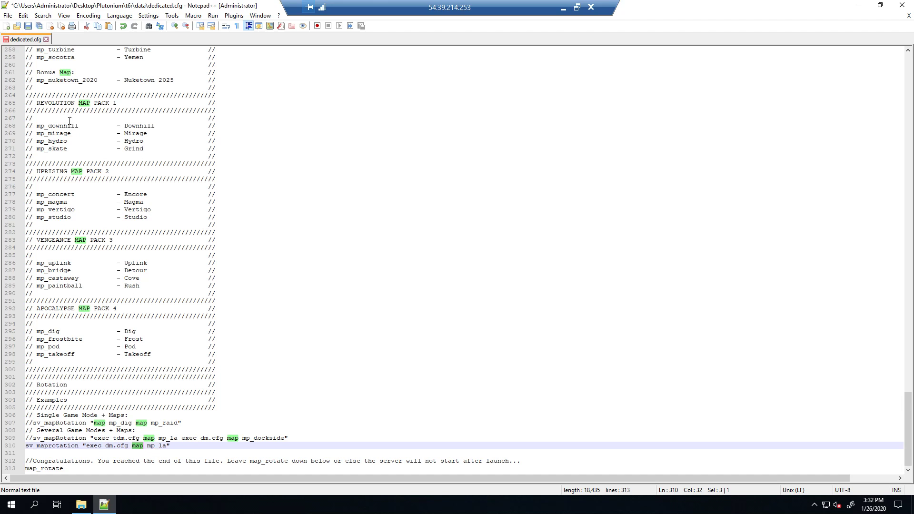
double_click(49, 126)
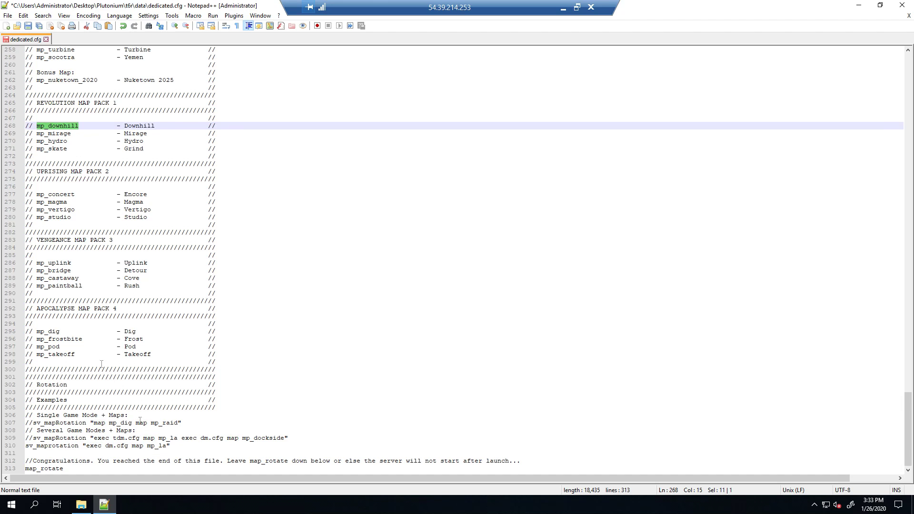
key(ctrl+c)
double_click(166, 447)
key(ctrl+v)
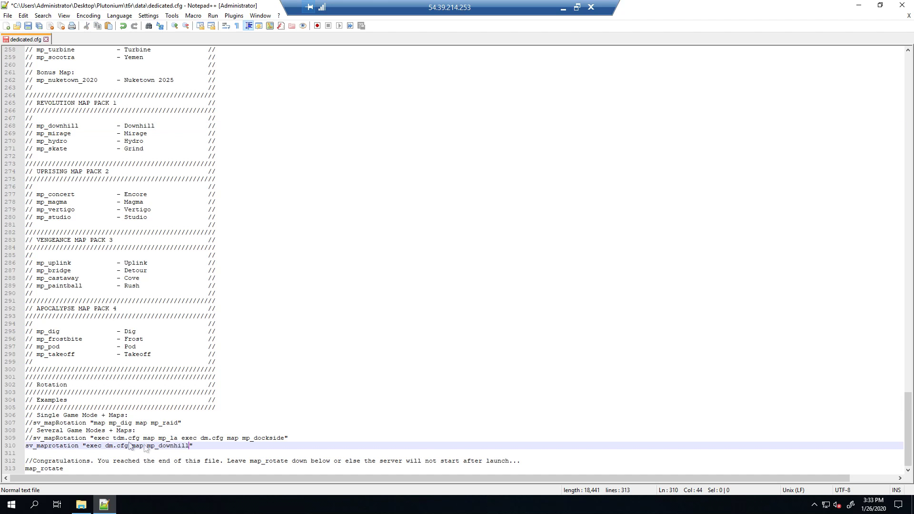
Step: Duplicate the "exec dm.cfg map mp_downhill" entry inside the sv_maprotation quotes as a second rotation entry
click(86, 447)
drag(92, 447, 190, 447)
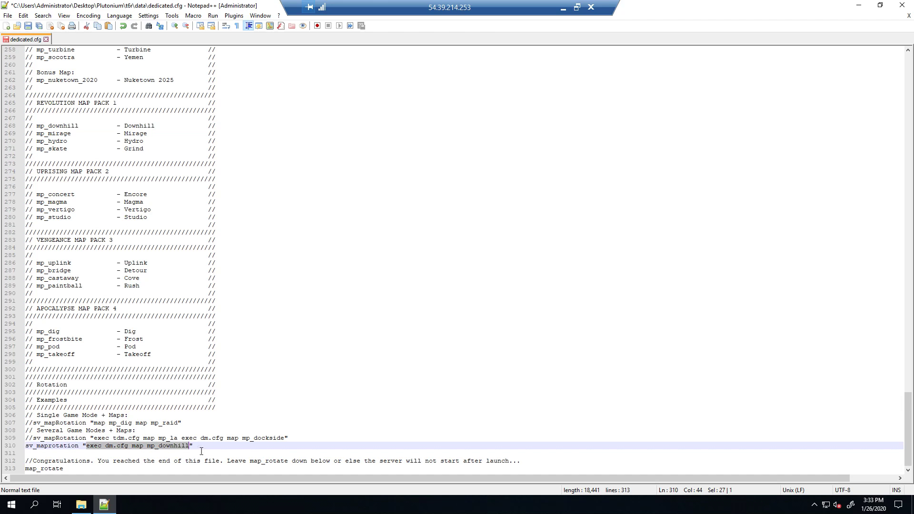
key(ctrl+z)
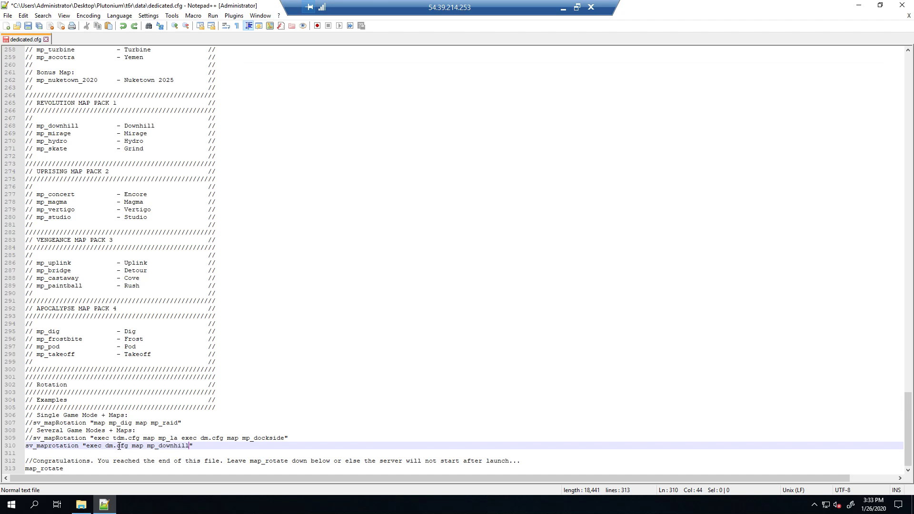
drag(186, 447, 88, 444)
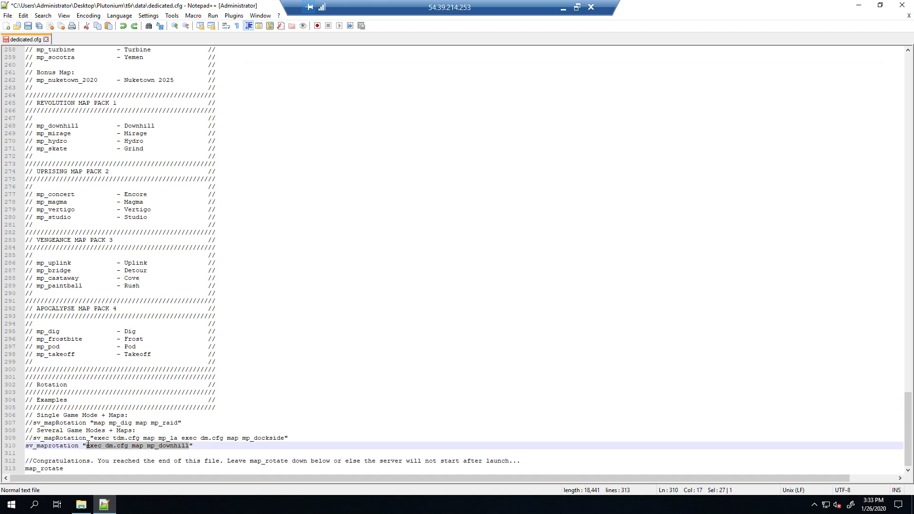
key(ctrl+c)
click(190, 448)
key(ctrl+v)
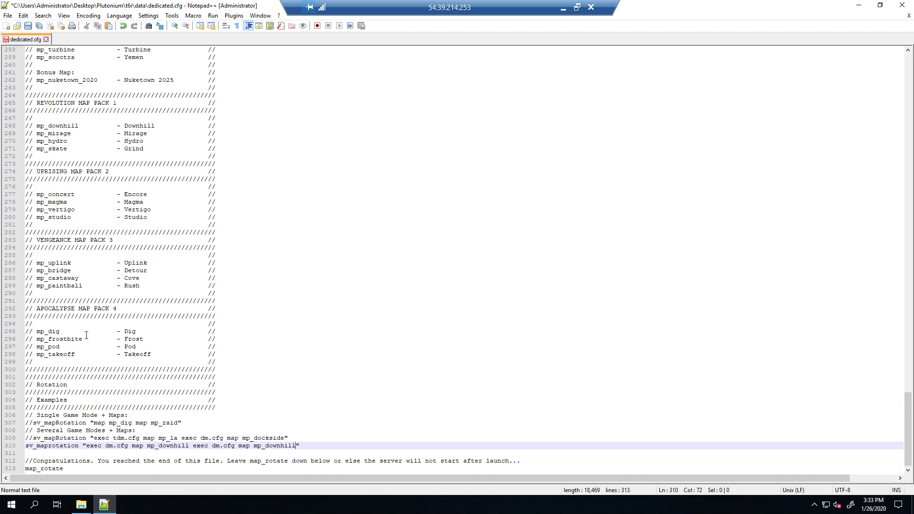
Step: Set the second rotation entry's map to mp_studio, then save dedicated.cfg and close the editor
double_click(54, 218)
double_click(276, 447)
key(ctrl+v)
key(ctrl+s)
drag(907, 427, 907, 158)
click(903, 4)
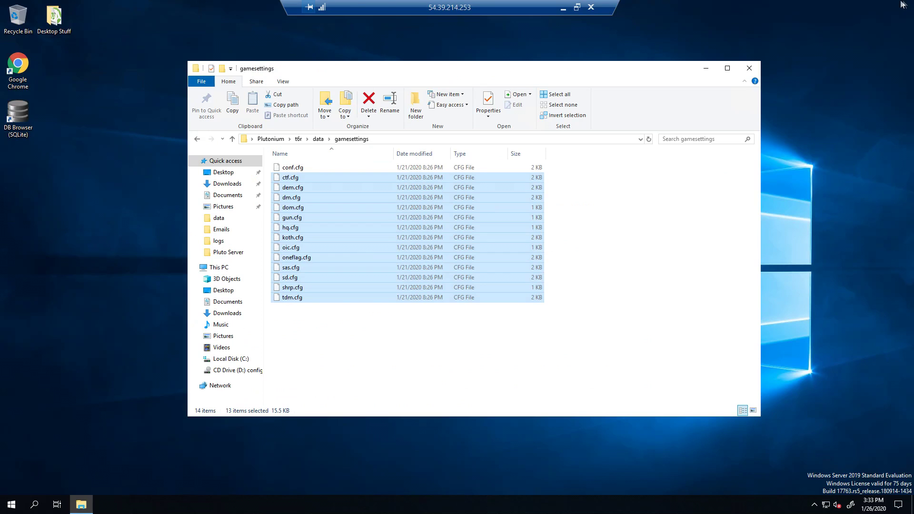
Step: Open dm.cfg from the gamesettings folder in Notepad++ and review its round limit and disableTacInsert settings
click(317, 197)
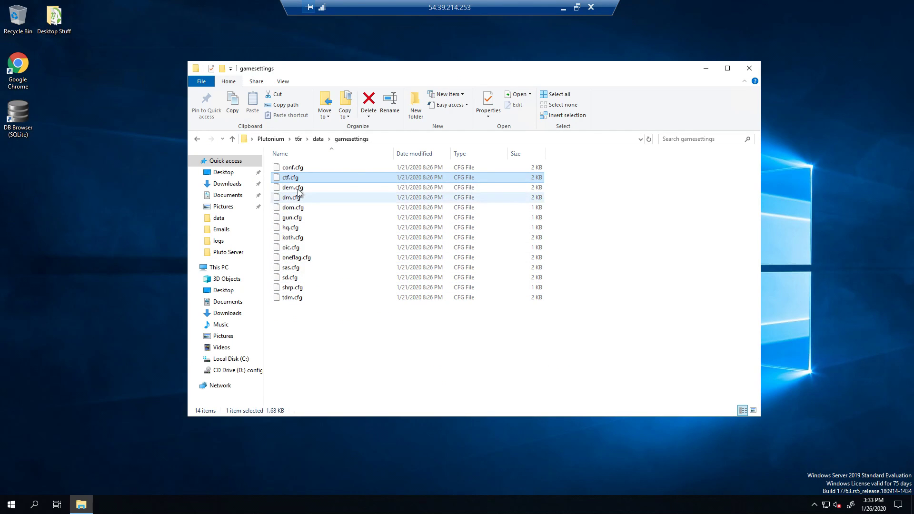
right_click(319, 197)
click(336, 213)
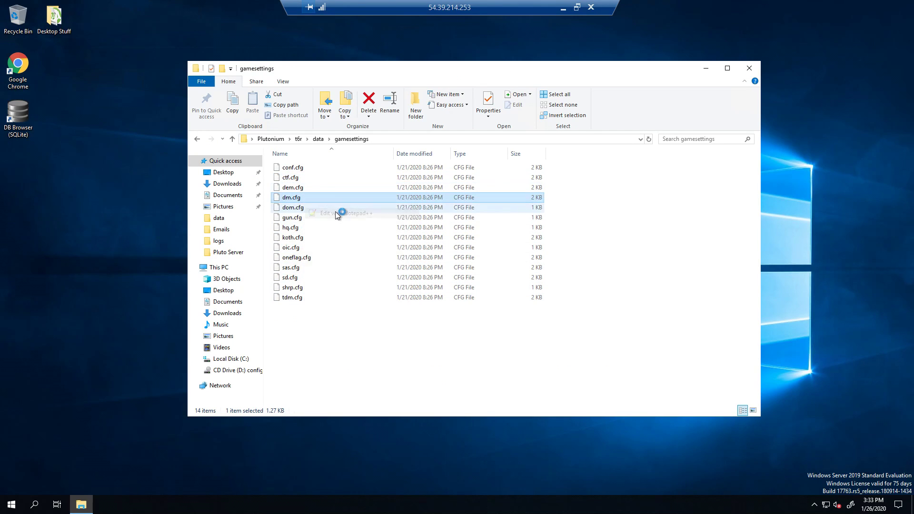
drag(78, 109, 40, 119)
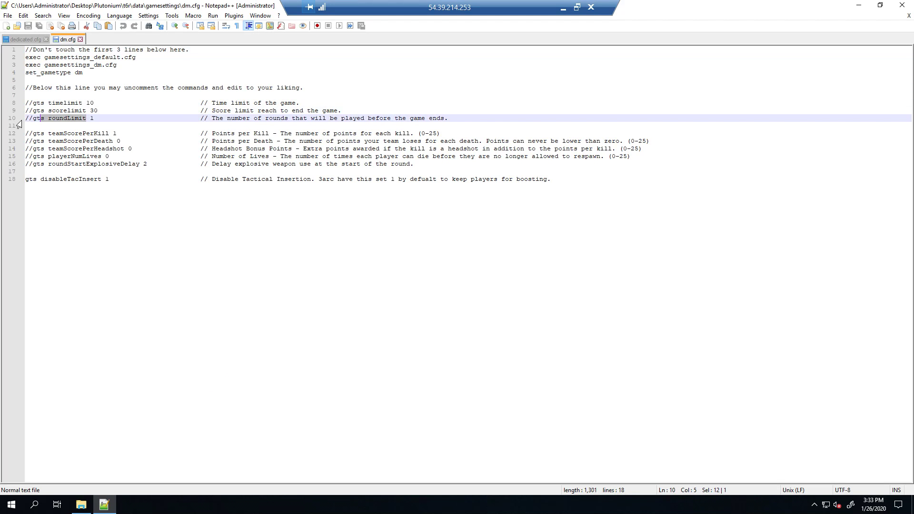
drag(124, 179, 40, 178)
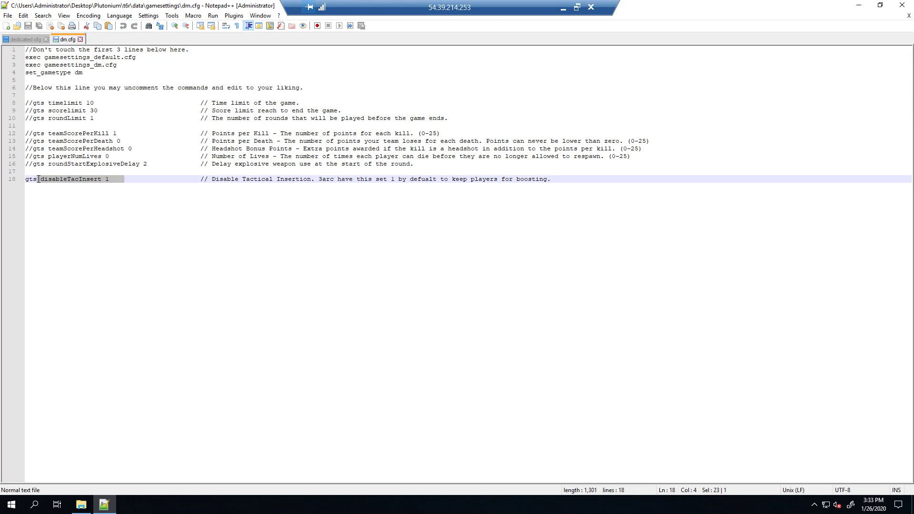
click(110, 181)
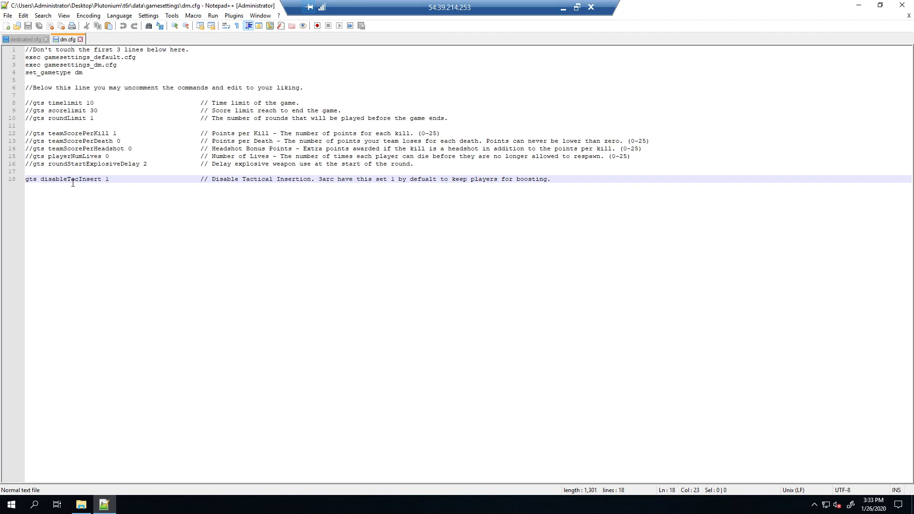
key(BackSpace)
text(0)
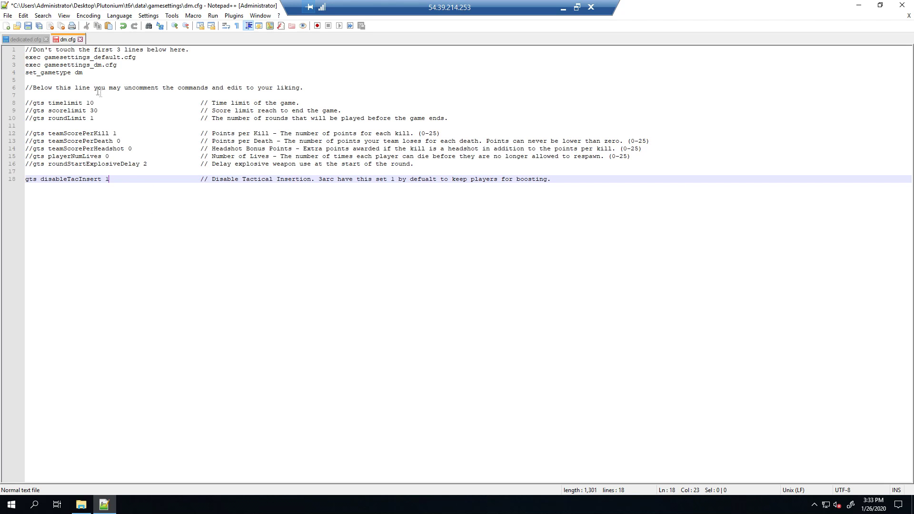
Step: Uncomment the timelimit line in dm.cfg and set its value to 105
click(34, 104)
key(BackSpace)
key(BackSpace)
click(91, 103)
Step: Uncomment the scorelimit line in dm.cfg and set its value to 5
click(33, 111)
key(BackSpace)
key(BackSpace)
click(88, 111)
key(BackSpace)
key(Delete)
text(5)
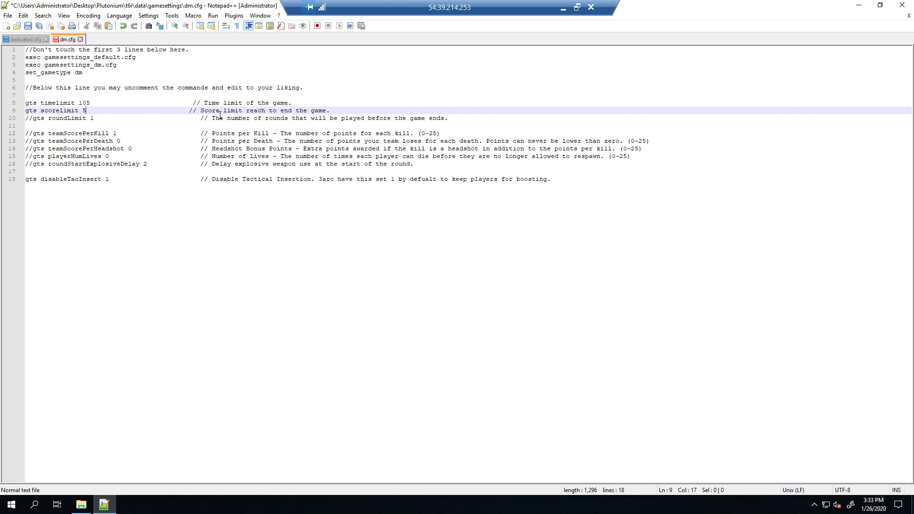
Step: Uncomment teamScorePerKill in dm.cfg, set it to 2, and save the file before closing the editor
click(34, 134)
key(BackSpace)
key(BackSpace)
click(109, 133)
key(BackSpace)
text(2)
key(ctrl+s)
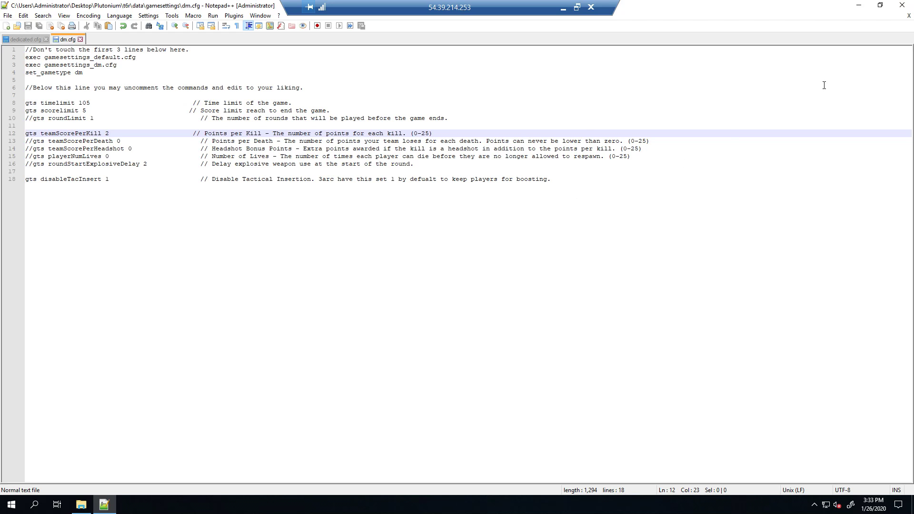
click(902, 5)
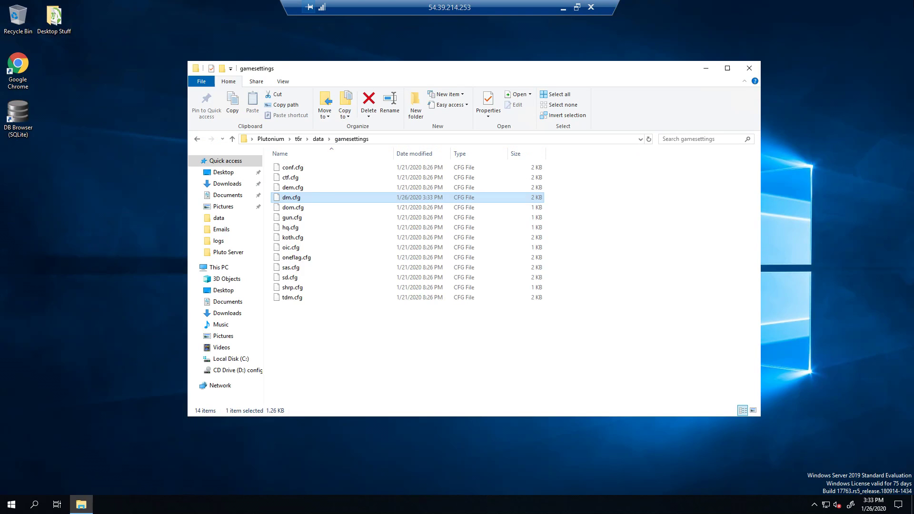
Step: Reopen dm.cfg from the gamesettings folder, correct its timelimit value of 105, then save the file and close the editor
key(shift+F10)
click(72, 121)
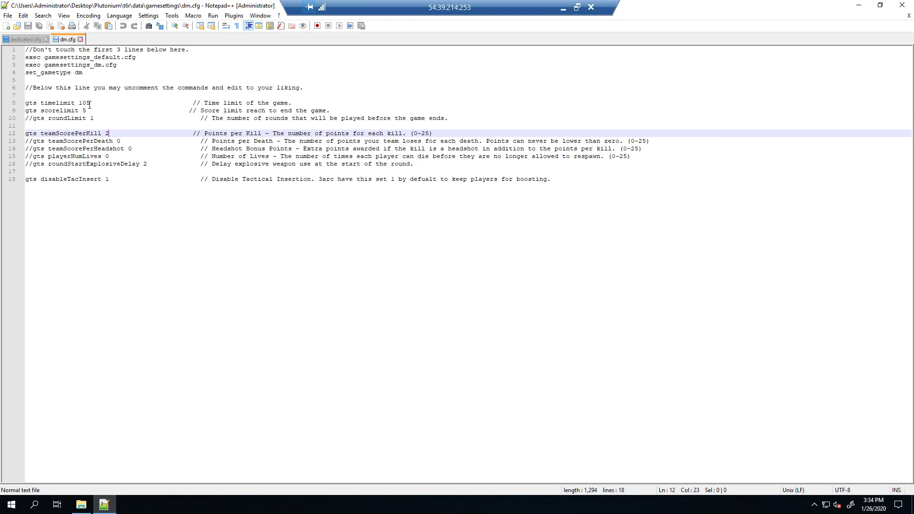
click(89, 104)
key(BackSpace)
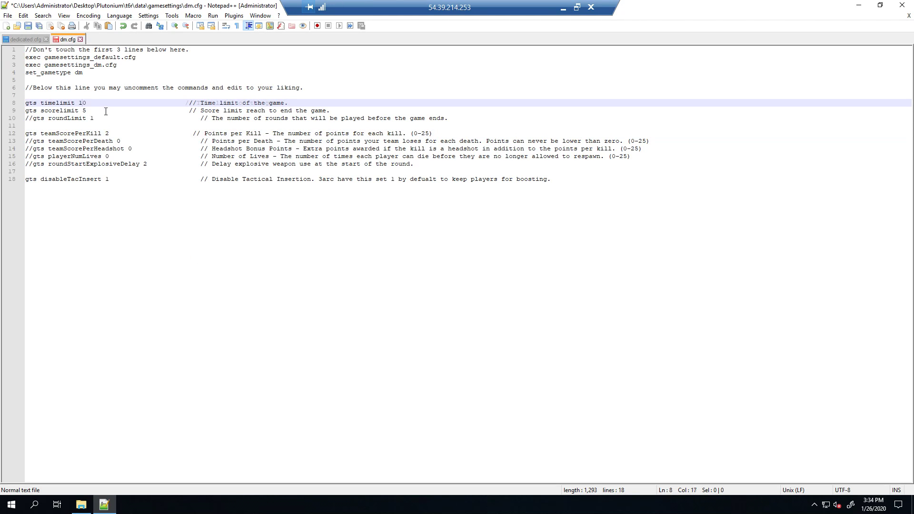
text(5)
key(ctrl+s)
click(902, 5)
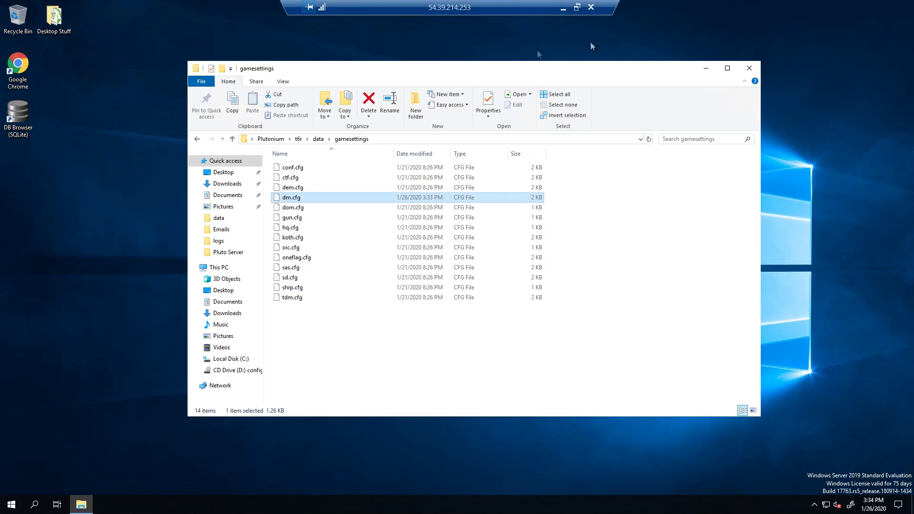
Step: Run the Multiplayer batch file from the Plutonium folder and move the server console windows clear of the file list
click(274, 138)
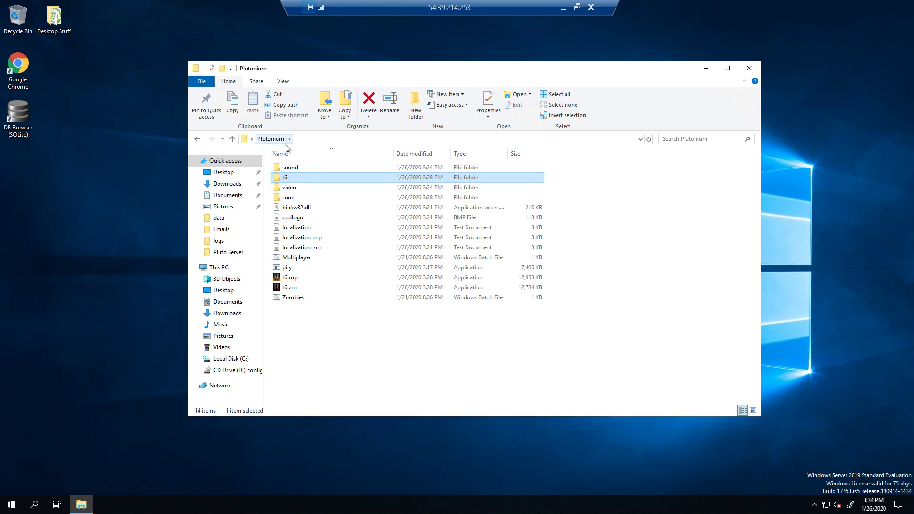
double_click(307, 257)
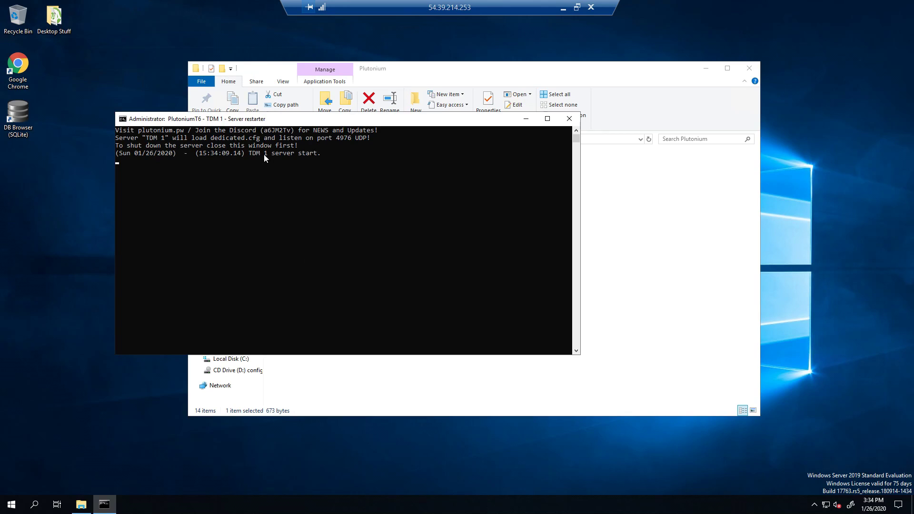
drag(53, 18, 523, 210)
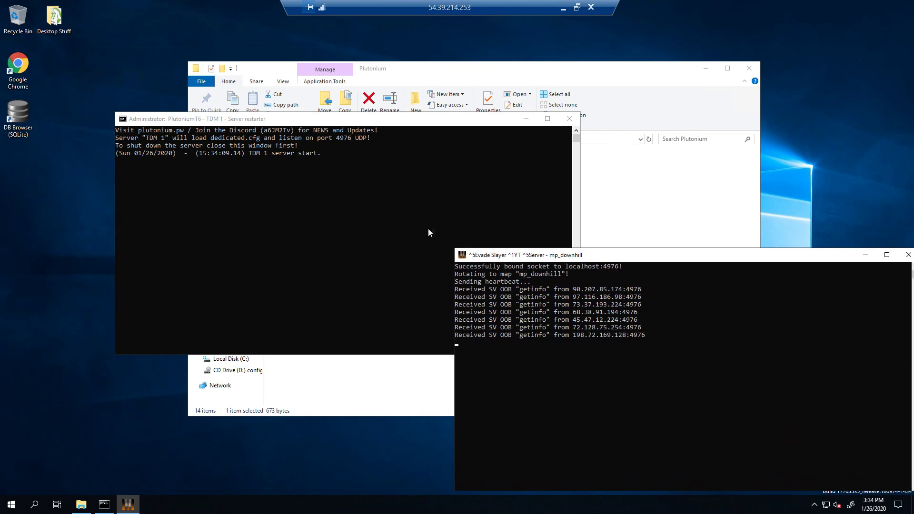
drag(345, 129, 249, 319)
Step: Open the Multiplayer batch file for editing, examine its server name and port lines, and close it without changes
click(300, 258)
right_click(301, 258)
click(330, 275)
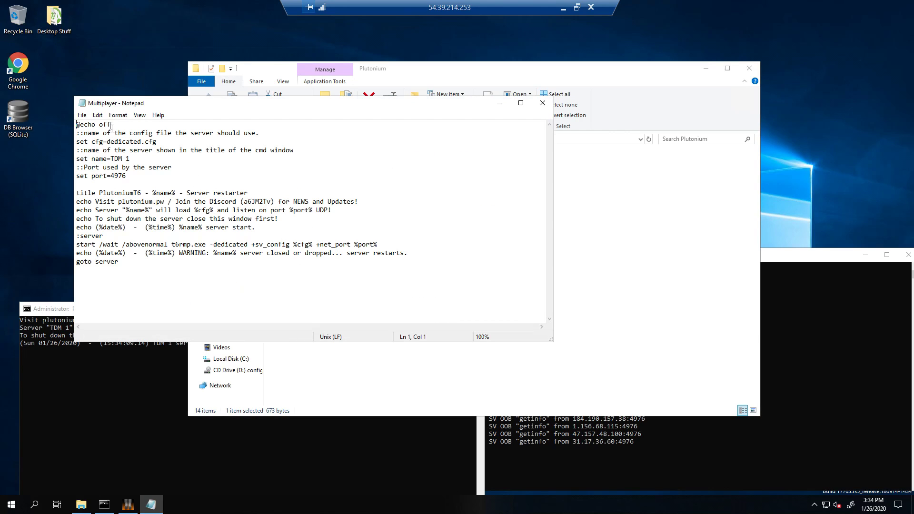
drag(113, 105, 145, 87)
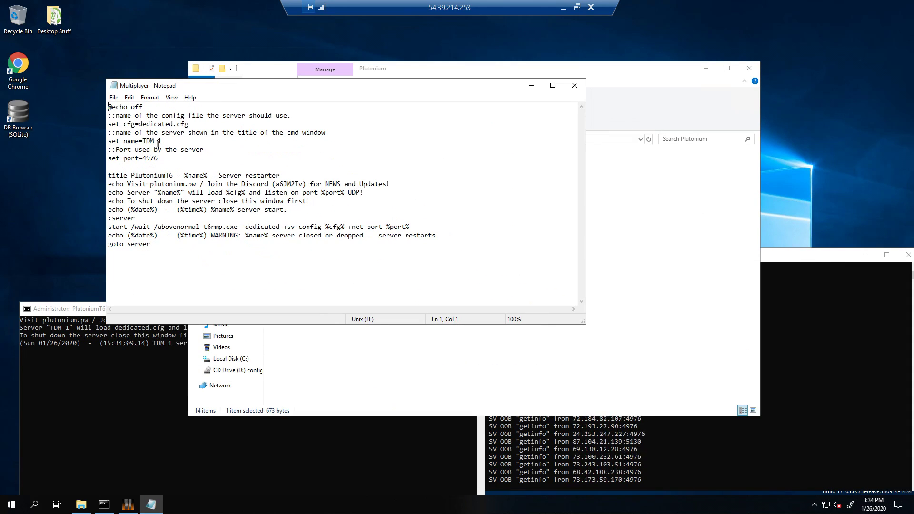
drag(164, 143, 143, 141)
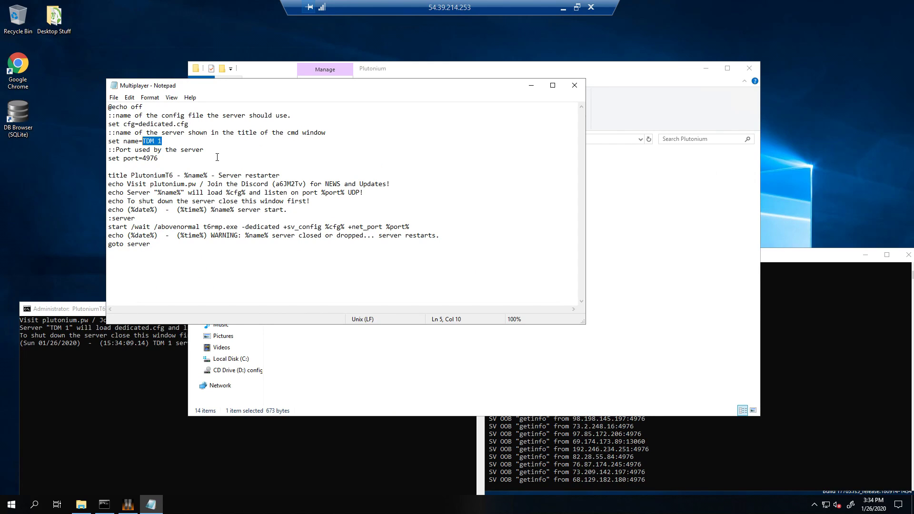
click(166, 159)
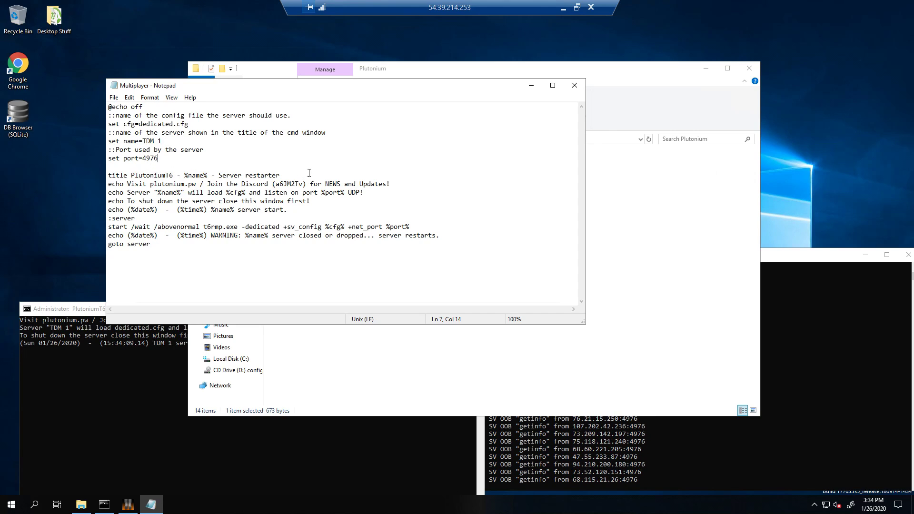
click(575, 88)
Step: Duplicate the Multiplayer batch file in the Plutonium folder and name the copy Multiplayer 2
click(302, 261)
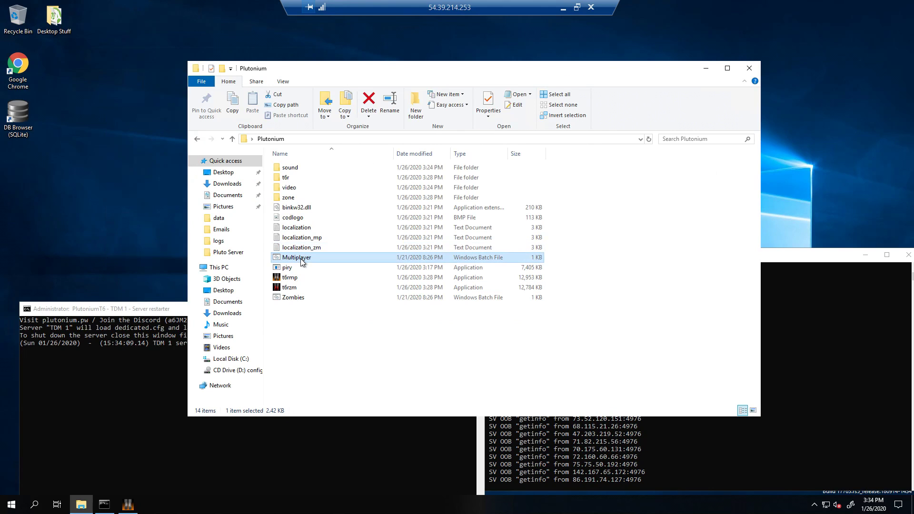
key(ctrl+c)
key(ctrl+v)
right_click(318, 257)
click(344, 422)
text(Multiplayer 2)
key(Return)
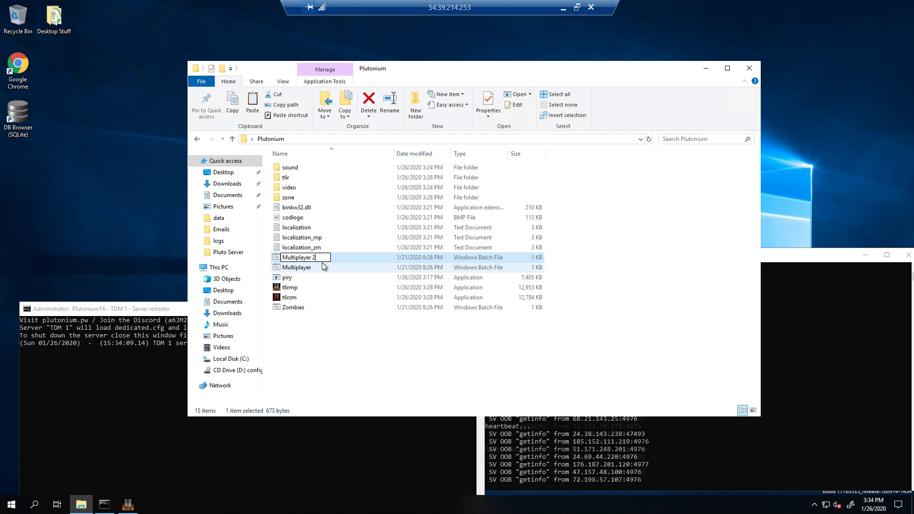
Step: Edit Multiplayer 2 to use name TDM 2, port 4977 and config dedicated2.cfg, then save and close it
right_click(323, 258)
click(345, 273)
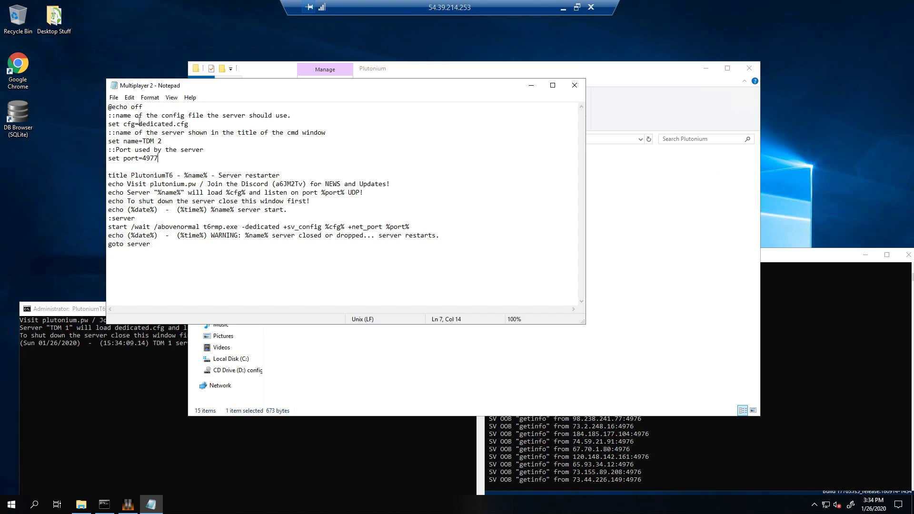
drag(139, 124, 200, 124)
click(173, 125)
text(2)
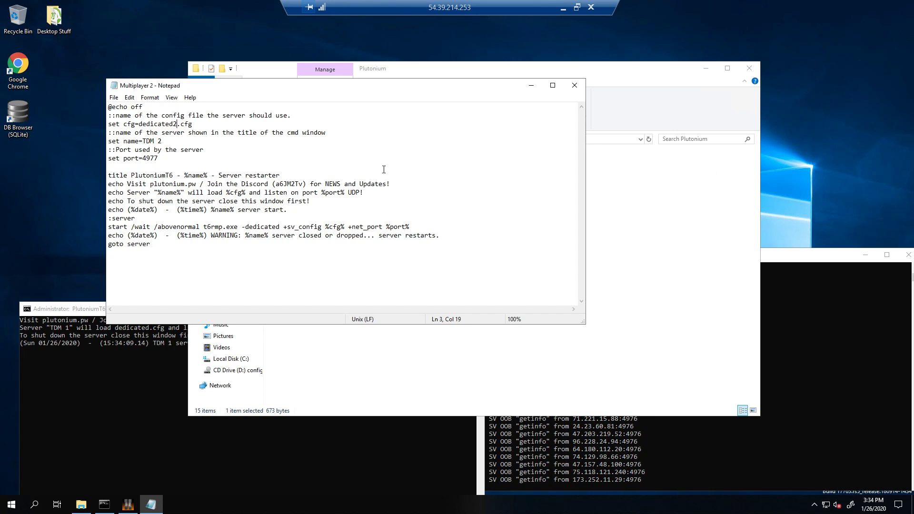
click(575, 85)
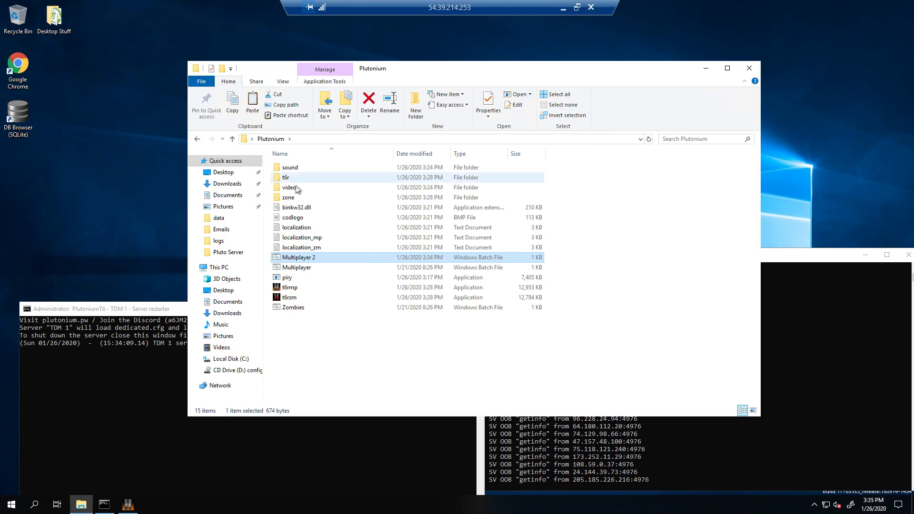
Step: Duplicate dedicated.cfg in the t6r data folder and rename the copy dedicated2.cfg
click(294, 178)
double_click(294, 179)
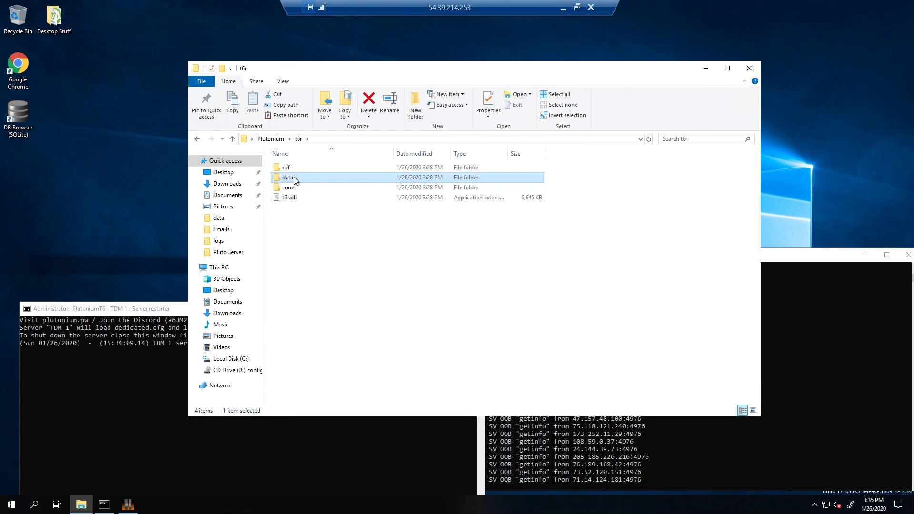
double_click(294, 179)
click(314, 209)
key(ctrl+c)
key(ctrl+v)
right_click(301, 208)
click(324, 333)
key(Right)
drag(326, 207, 310, 207)
text(2)
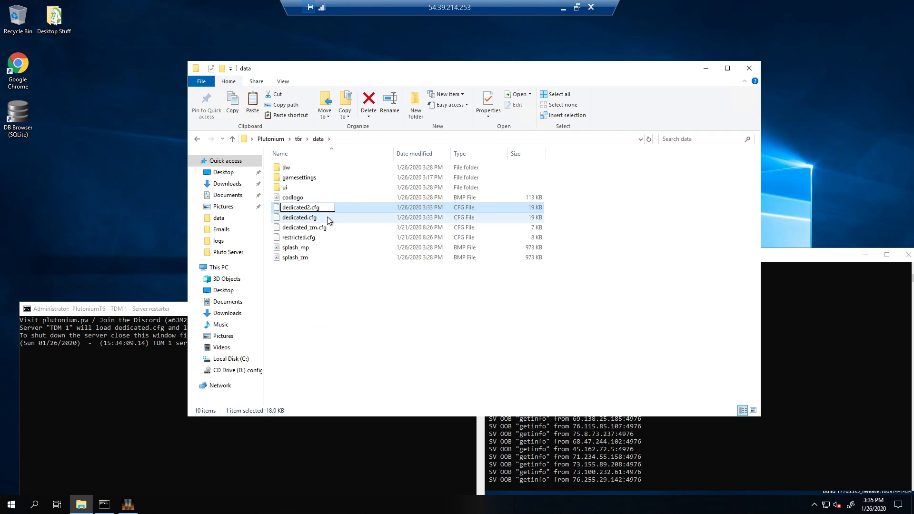
key(Return)
Step: Open dedicated2.cfg, replace the two maps in its active sv_maprotation line with mp_frostbite and mp_turbine, and save
right_click(325, 232)
click(331, 246)
drag(908, 92, 908, 436)
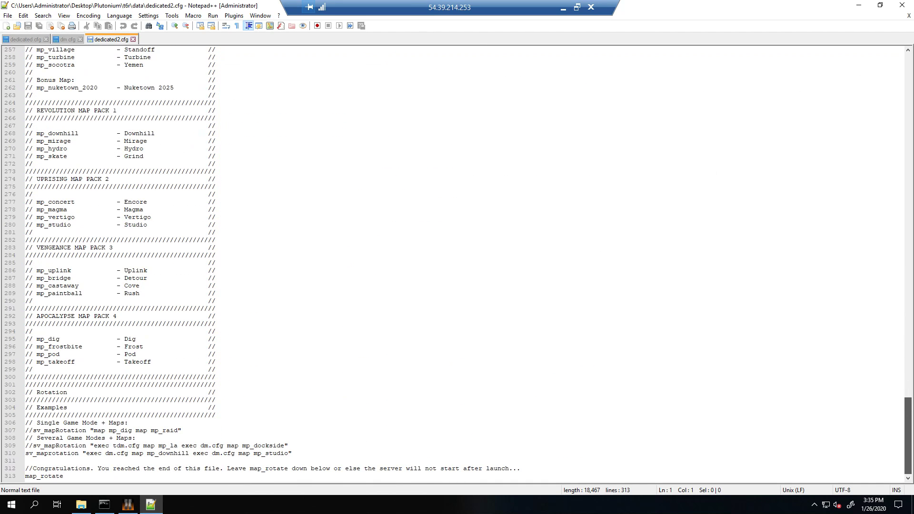
double_click(131, 347)
double_click(44, 346)
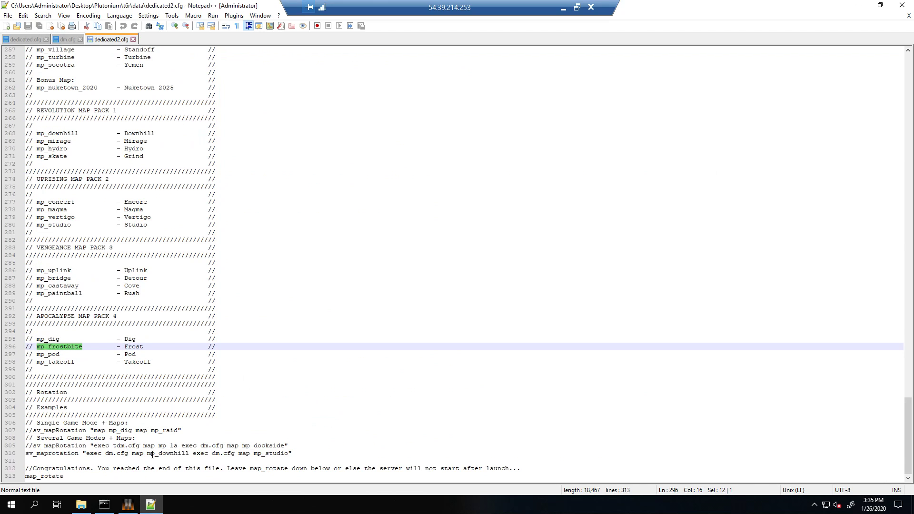
double_click(152, 454)
key(ctrl+v)
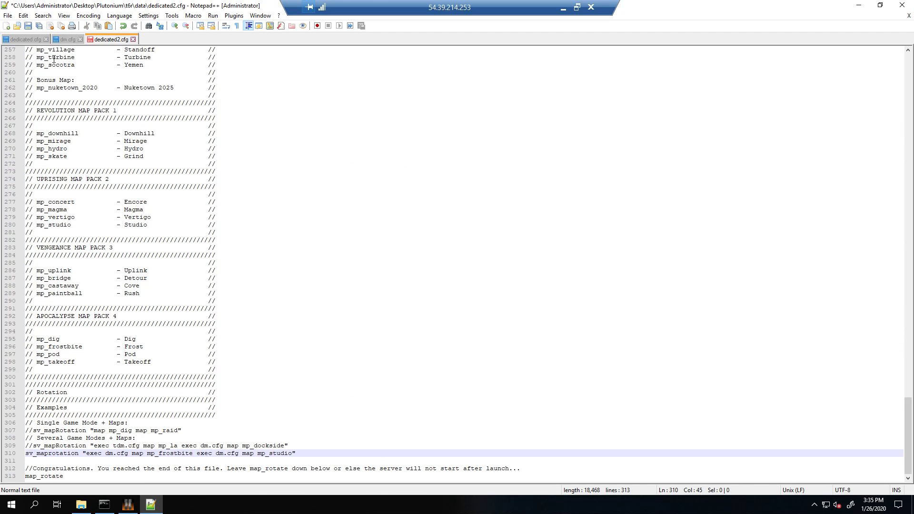
double_click(53, 58)
double_click(267, 454)
key(ctrl+s)
Step: Append ^62 to the sv_hostname value in dedicated2.cfg, save the file and close the editor
drag(908, 436, 890, 114)
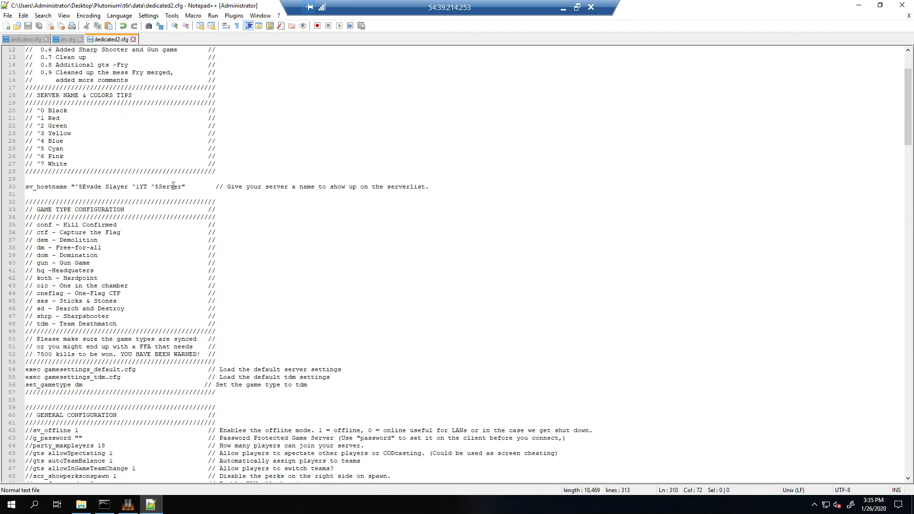
click(182, 186)
text(^)
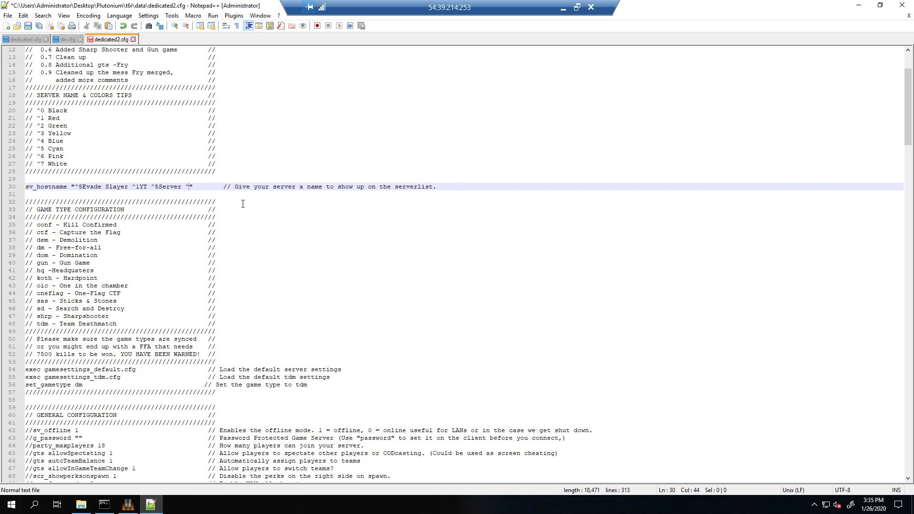
text(6 2)
key(ctrl+s)
click(902, 5)
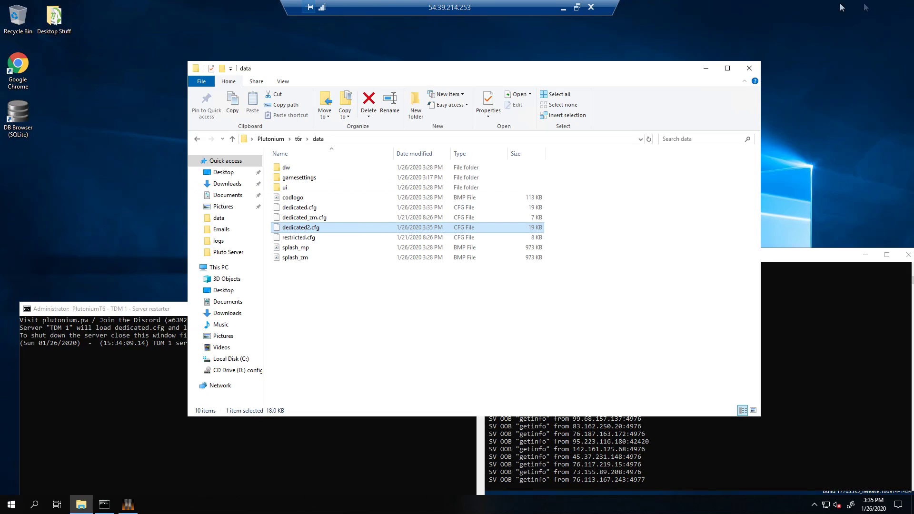
Step: Run the Multiplayer 2 batch file from the Plutonium folder and move its server console away from the other windows
click(274, 139)
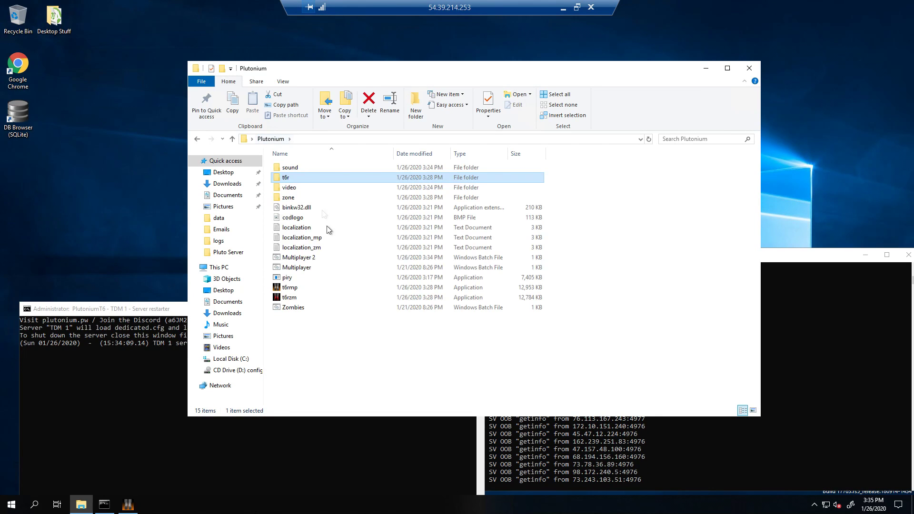
double_click(311, 258)
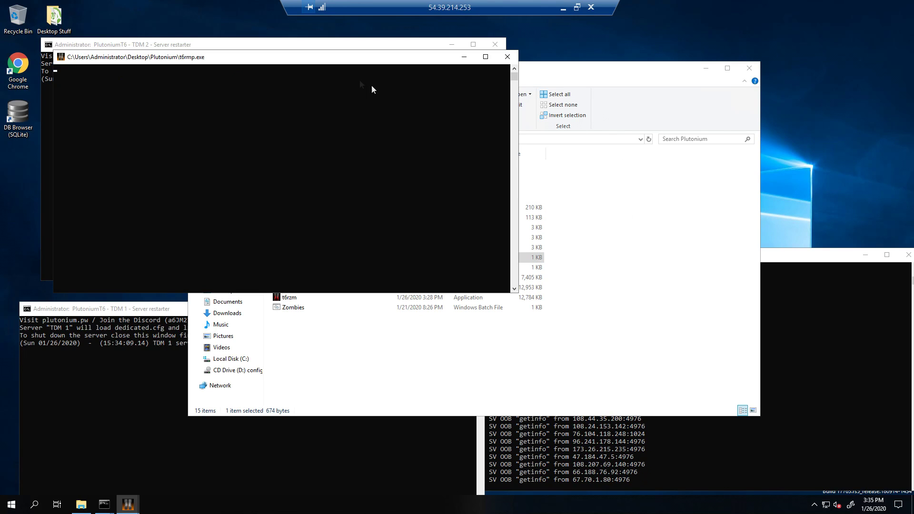
drag(168, 59, 571, 29)
Step: Close the TDM 2 and TDM 1 server restarter windows, leaving both game server consoles running
click(458, 55)
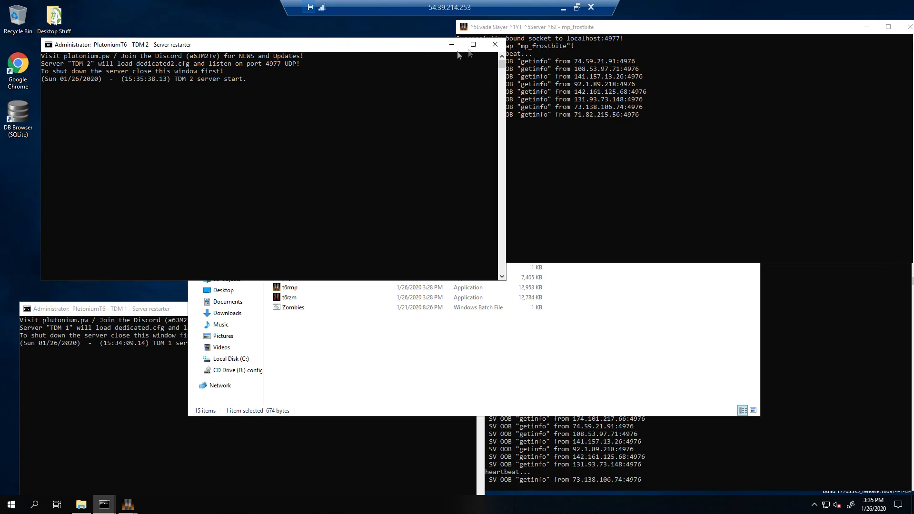
click(495, 44)
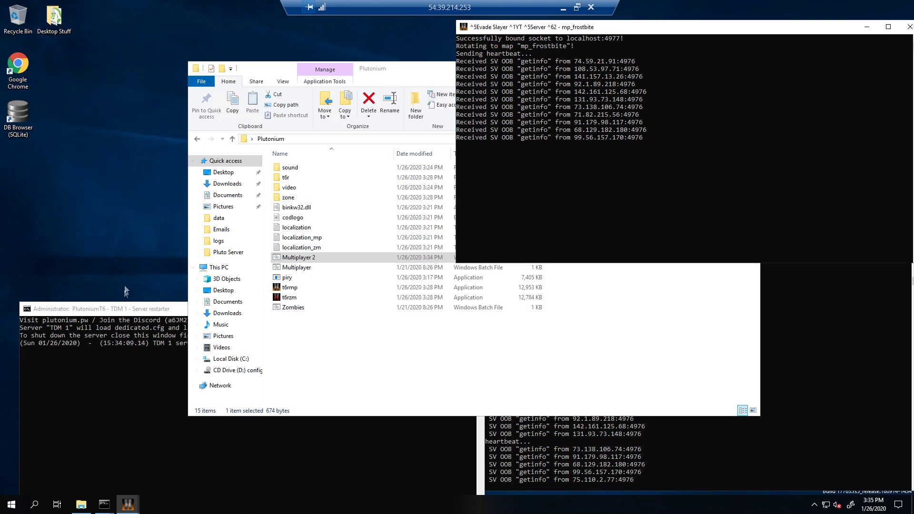
click(130, 312)
click(474, 308)
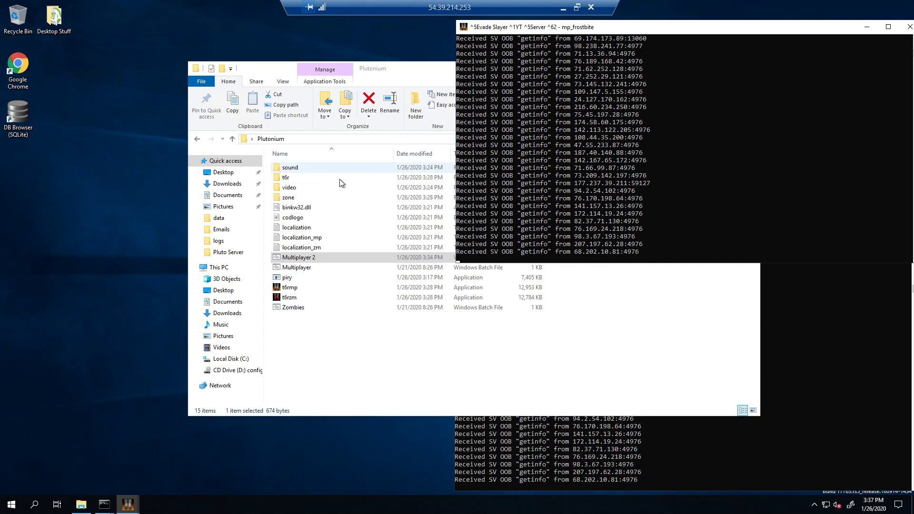
Step: Permanently delete the sound folder from the Plutonium folder and delete the video folder as well
right_click(312, 163)
click(341, 296)
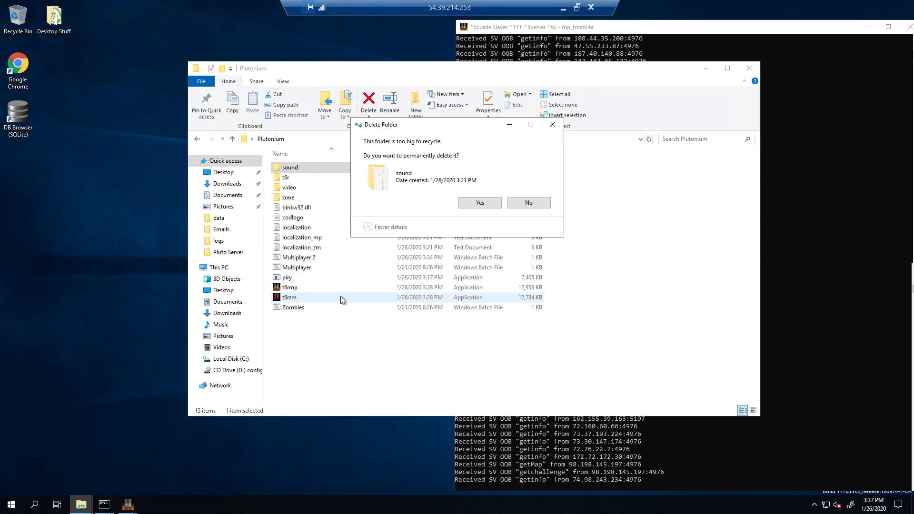
click(478, 203)
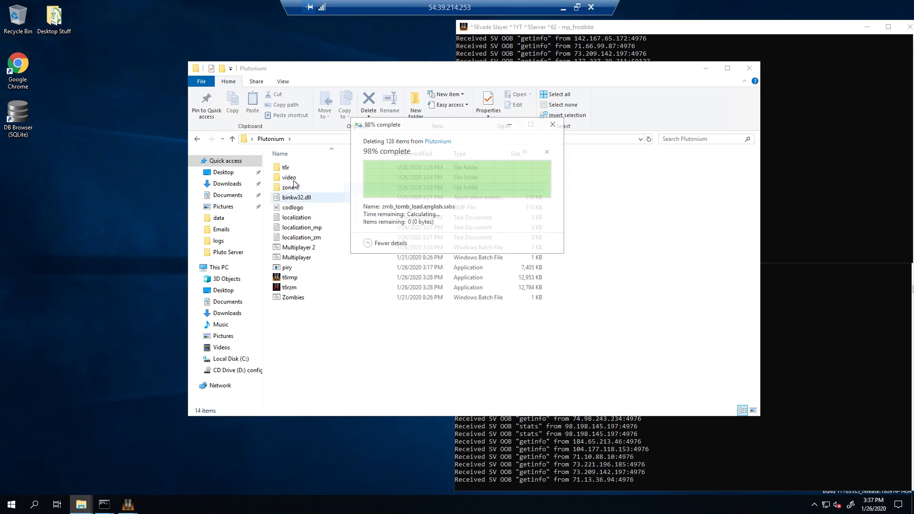
right_click(291, 178)
click(350, 312)
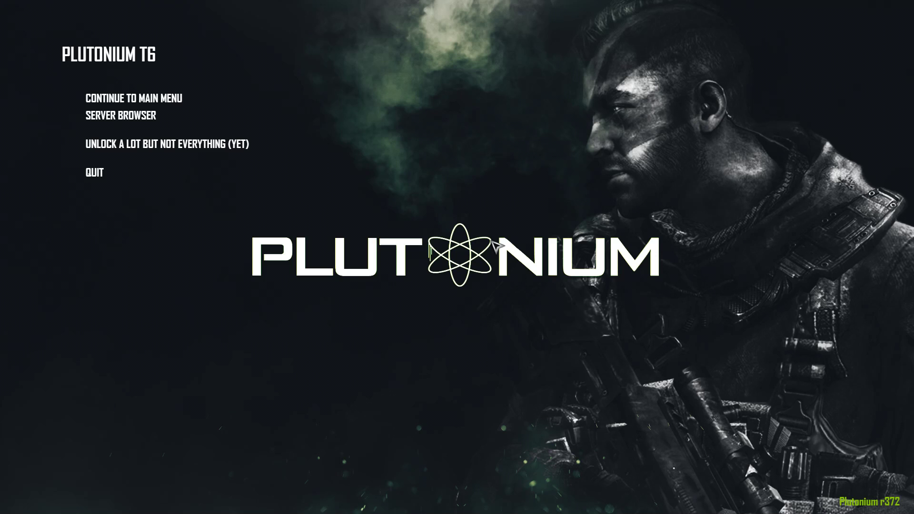
Step: In the Plutonium T6 game client, search the server browser for Evade and join the YT Server without a number, running Studio
click(149, 119)
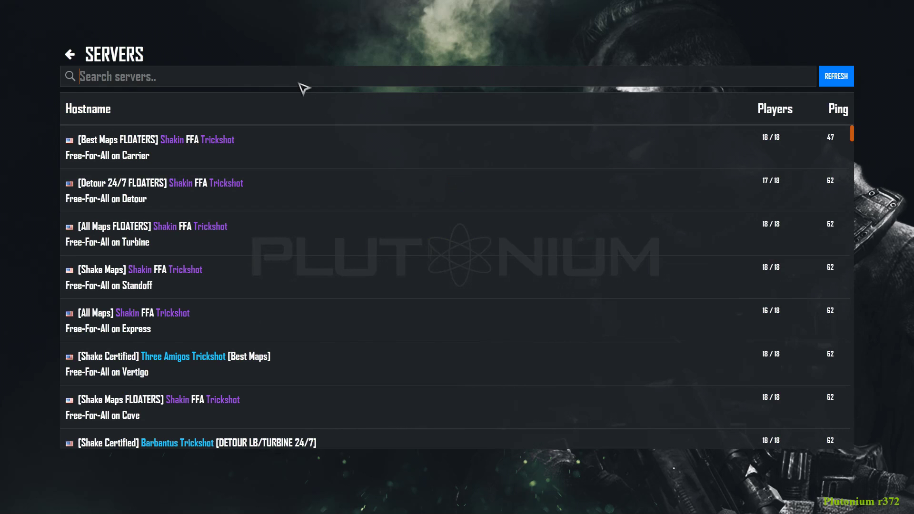
click(300, 84)
text(Evade)
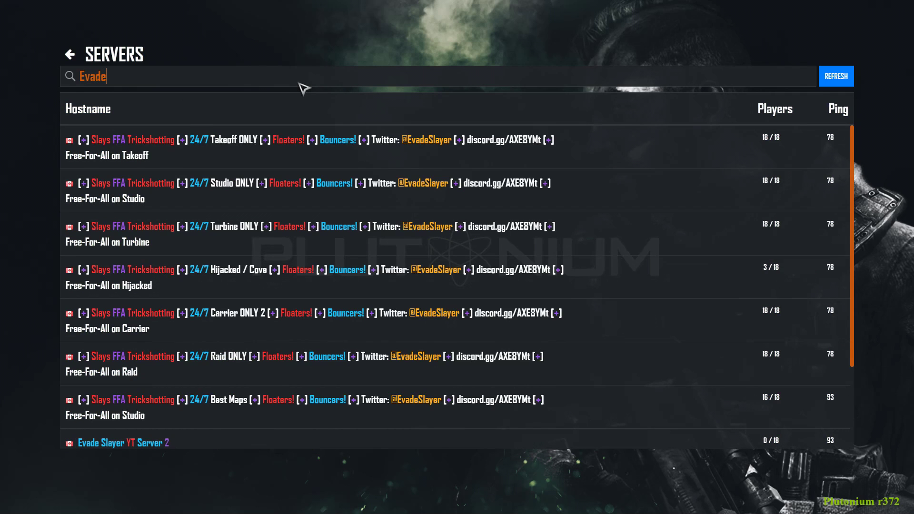
scroll(363, 194, down, 5)
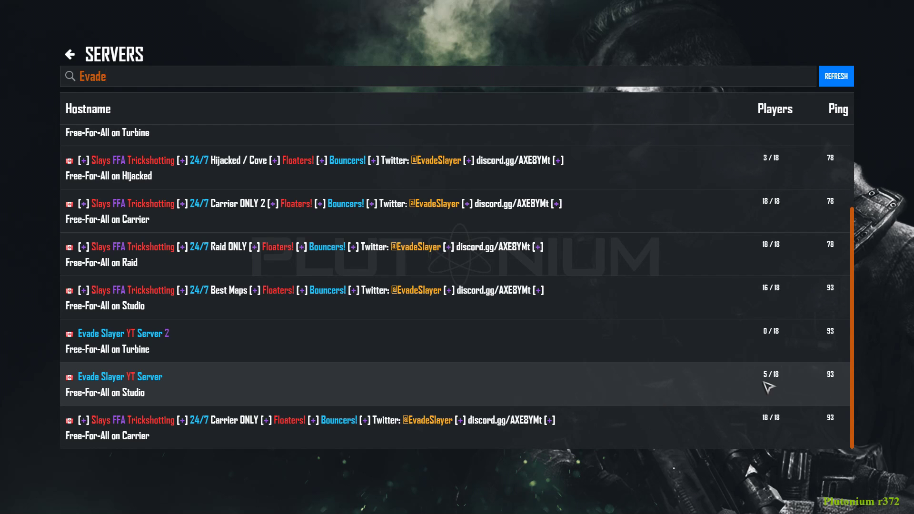
click(178, 380)
click(704, 328)
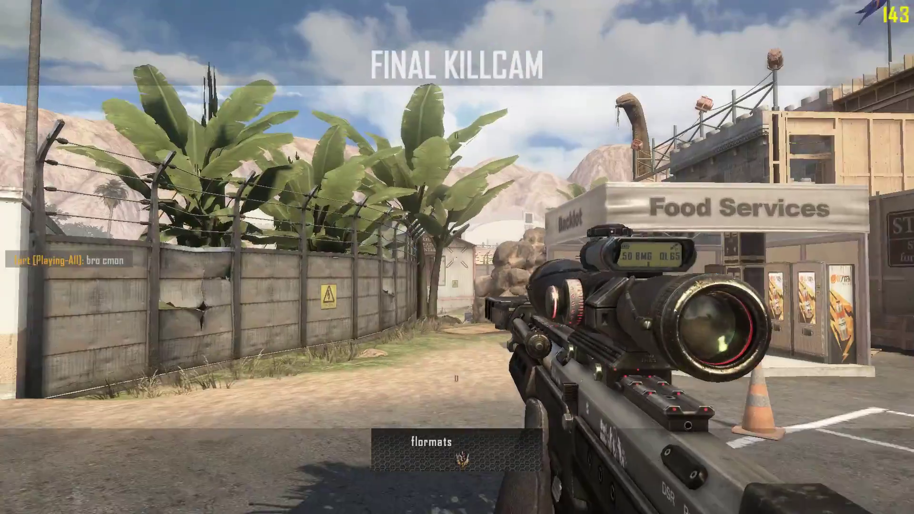
key(Escape)
key(Escape)
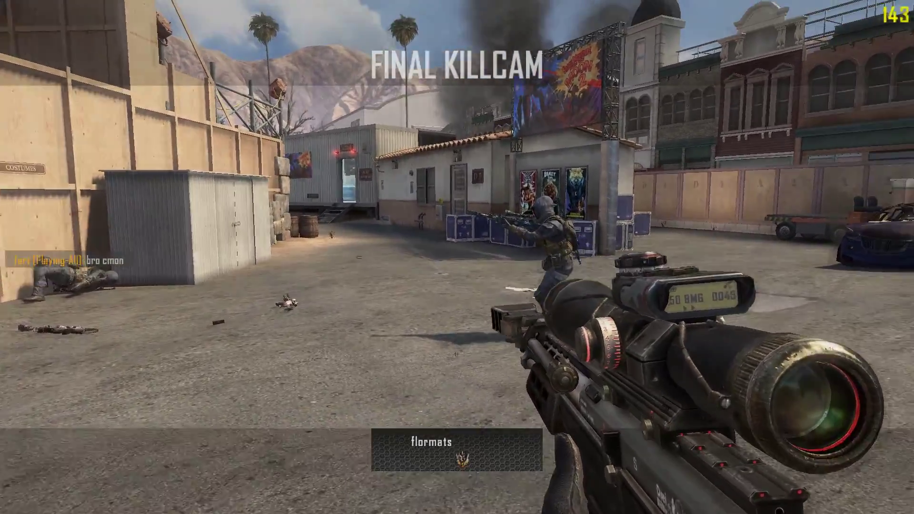